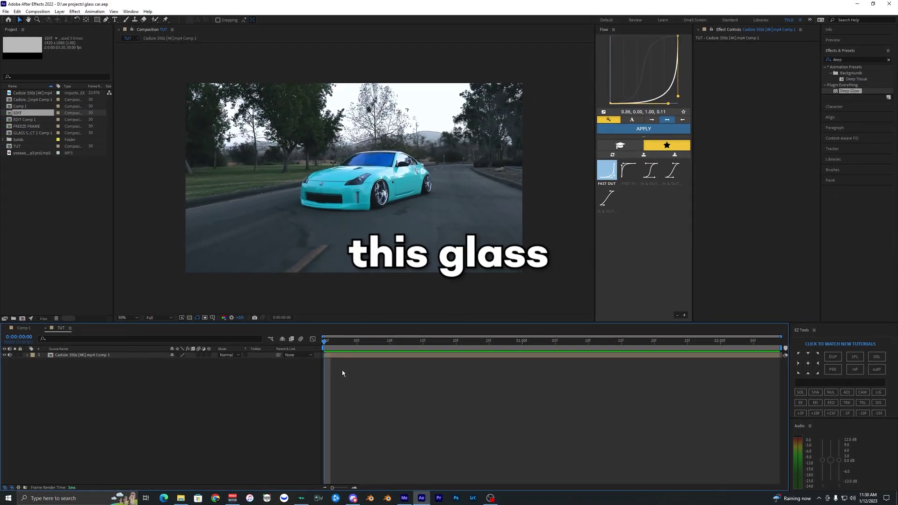
Preview the car clip, open it in the layer view with the Roto Brush tool, and widen the viewer.
{"action": "left_click", "coordinate": [338, 354]}
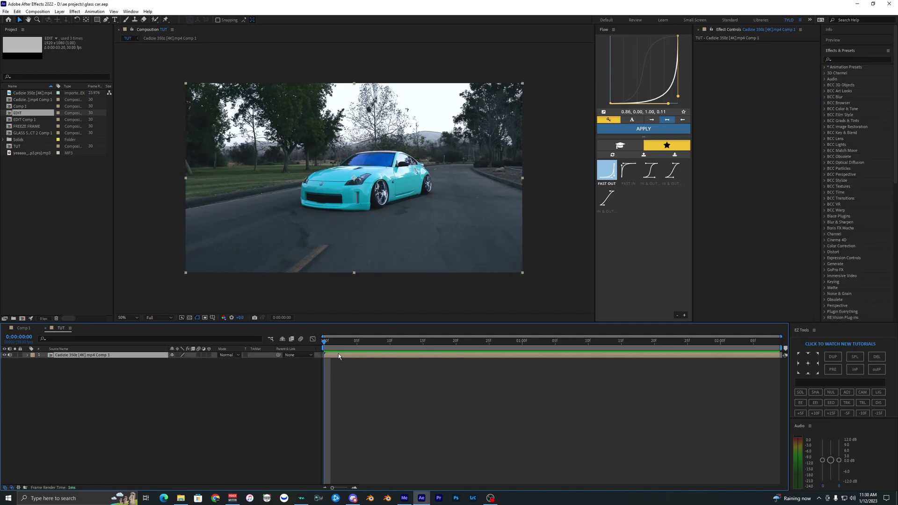
{"action": "key", "text": "space"}
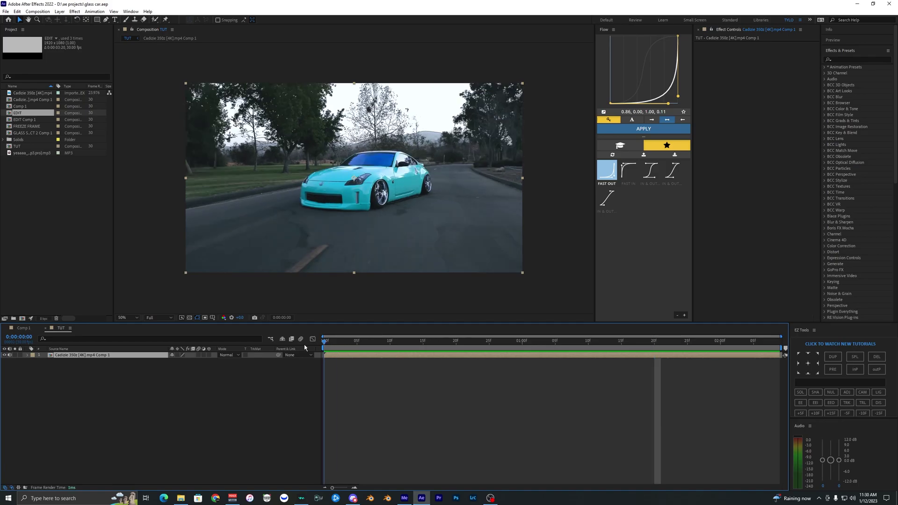
{"action": "key", "text": "space"}
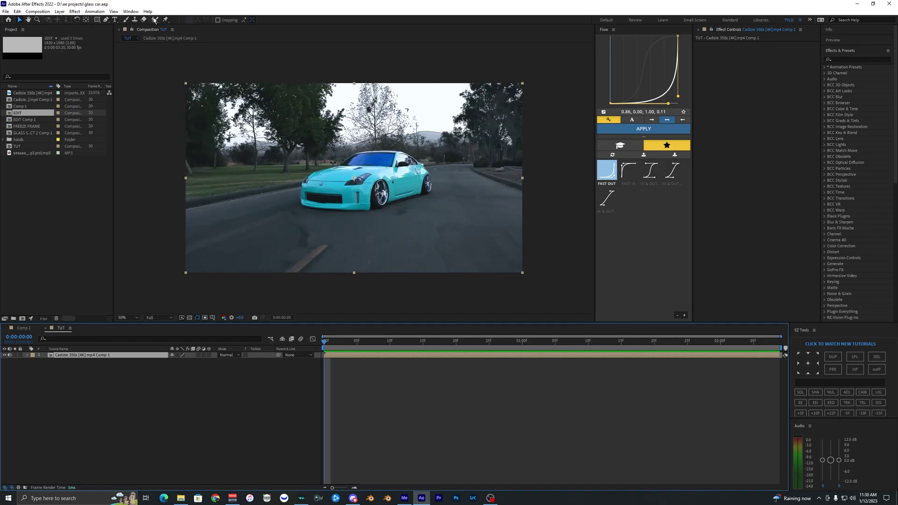
{"action": "left_click", "coordinate": [154, 21]}
{"action": "double_click", "coordinate": [814, 441]}
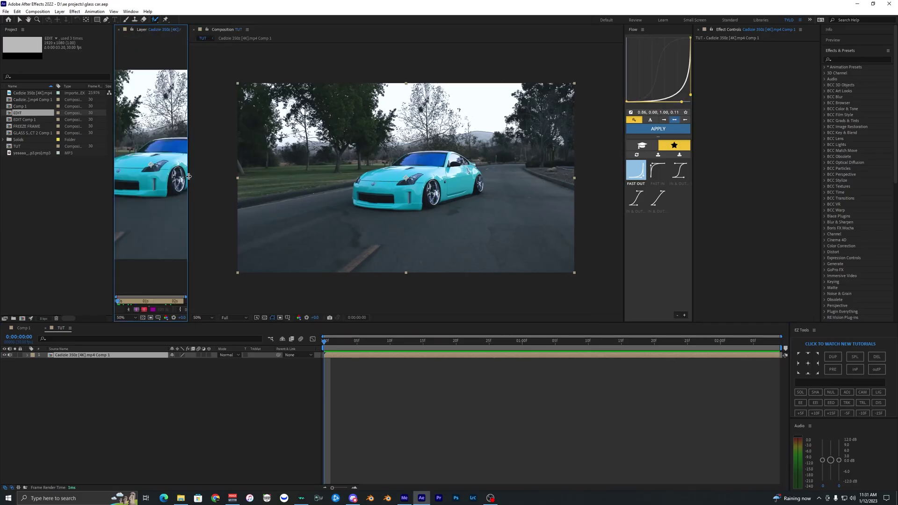
{"action": "left_click_drag", "start_coordinate": [191, 177], "coordinate": [554, 178]}
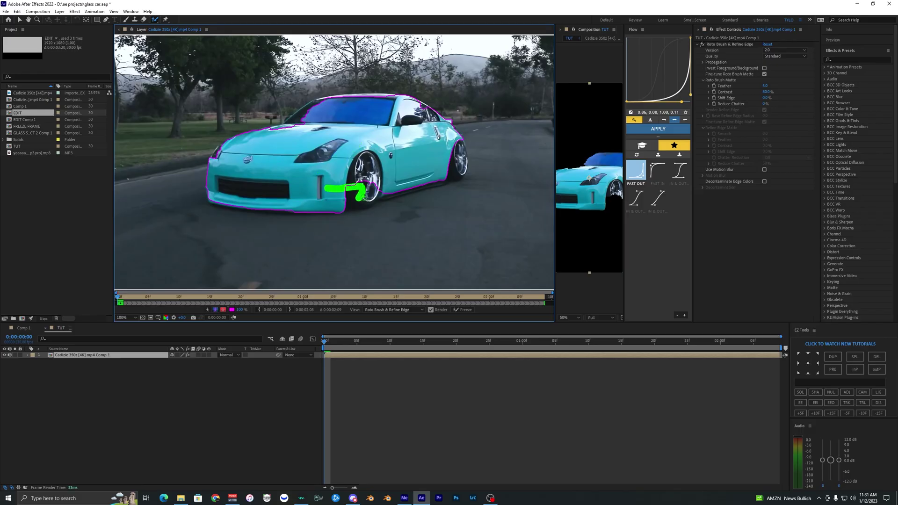
Paint Roto Brush foreground strokes over the car's wheels, windshield, roof and hood to select the whole car on the first frame.
{"action": "mouse_move", "coordinate": [362, 195]}
{"action": "left_mouse_down"}
{"action": "mouse_move", "coordinate": [461, 168]}
{"action": "mouse_move", "coordinate": [450, 141]}
{"action": "left_mouse_up"}
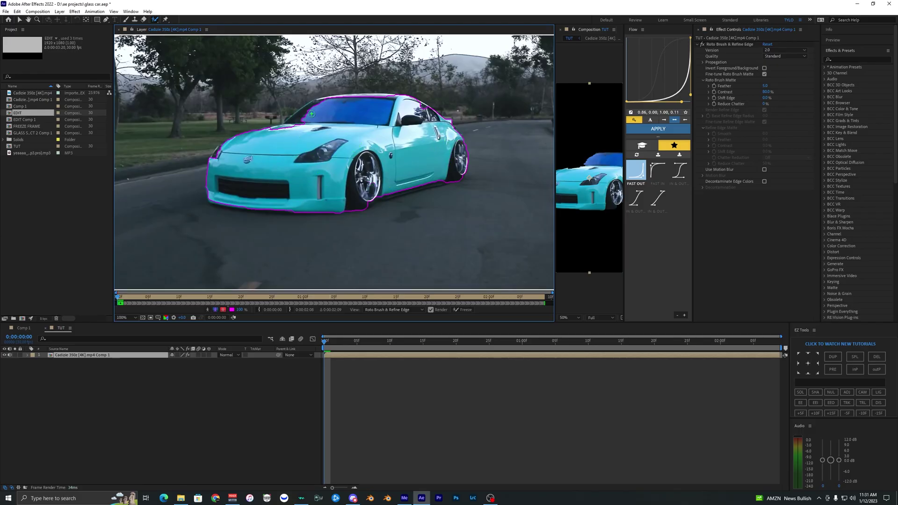
{"action": "left_click_drag", "start_coordinate": [311, 114], "coordinate": [261, 140]}
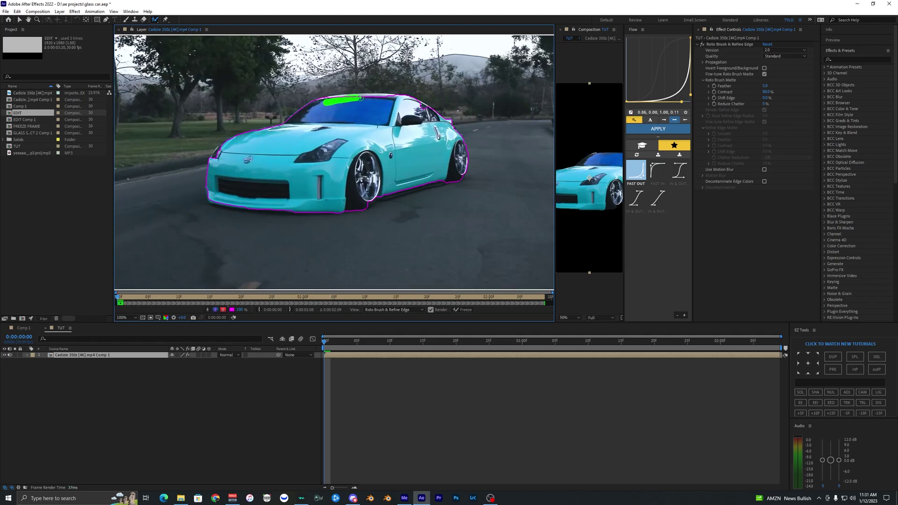
{"action": "left_click_drag", "start_coordinate": [398, 101], "coordinate": [441, 124]}
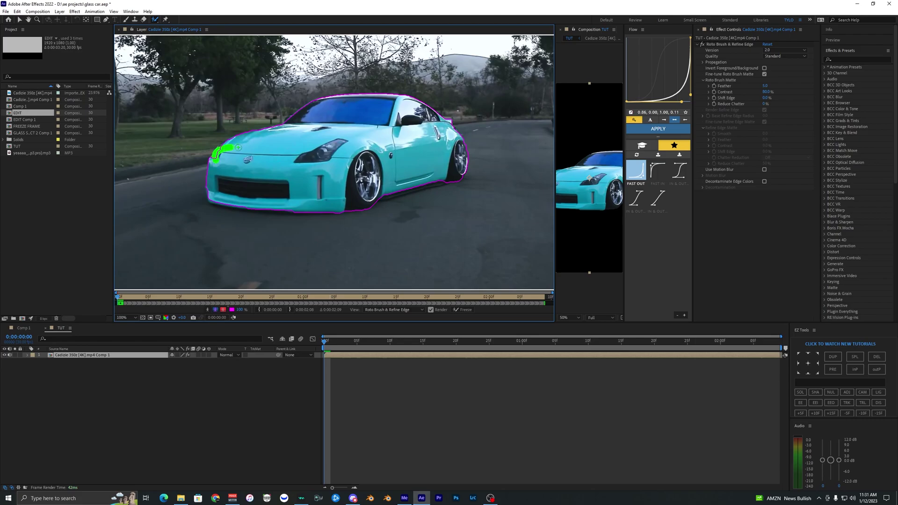
{"action": "left_click_drag", "start_coordinate": [456, 172], "coordinate": [346, 195]}
Advance the Roto Brush selection to frame 4 and correct its edge at the car's rear spoiler.
{"action": "key", "text": "Page_Down"}
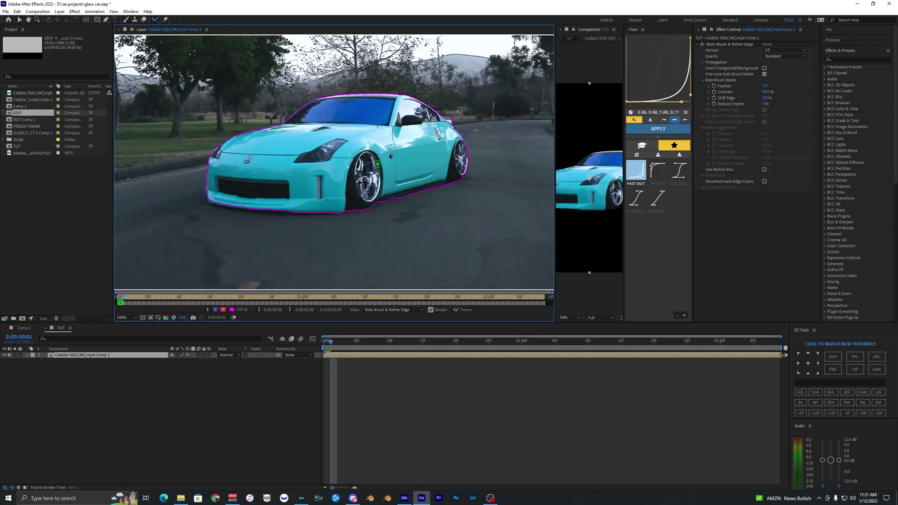
{"action": "key", "text": "Page_Down"}
{"action": "key", "text": "Page_Down"}
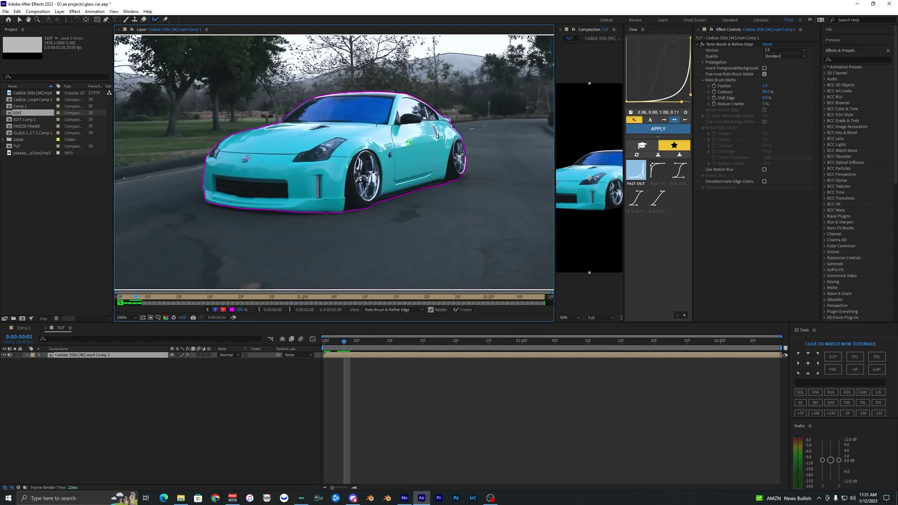
{"action": "key", "text": "Page_Down"}
{"action": "scroll", "coordinate": [392, 157], "scroll_direction": "up", "scroll_amount": 2}
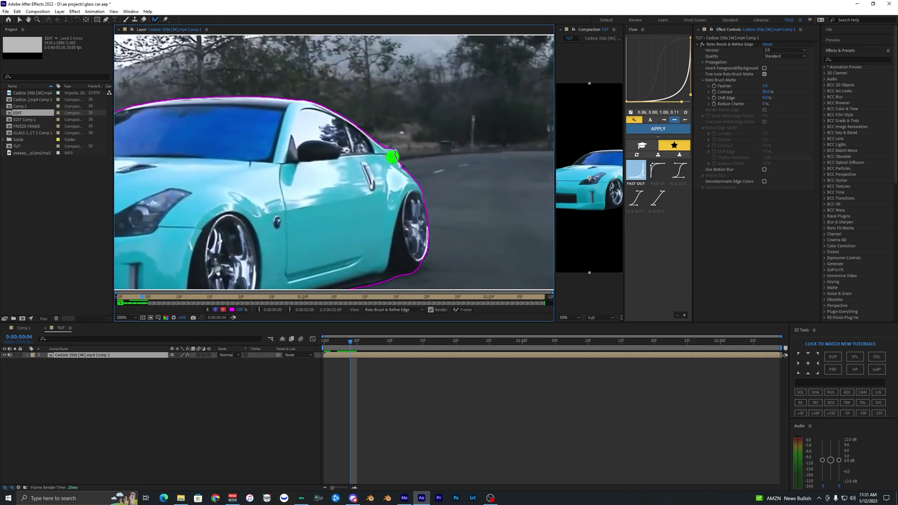
{"action": "scroll", "coordinate": [365, 172], "scroll_direction": "down", "scroll_amount": 2}
Propagate the Roto Brush selection frame by frame through the following frames, checking the car's outline.
{"action": "key", "text": "Page_Down"}
{"action": "key", "text": "Page_Down"}
{"action": "key", "text": "Page_Down"}
{"action": "key", "text": "Page_Down"}
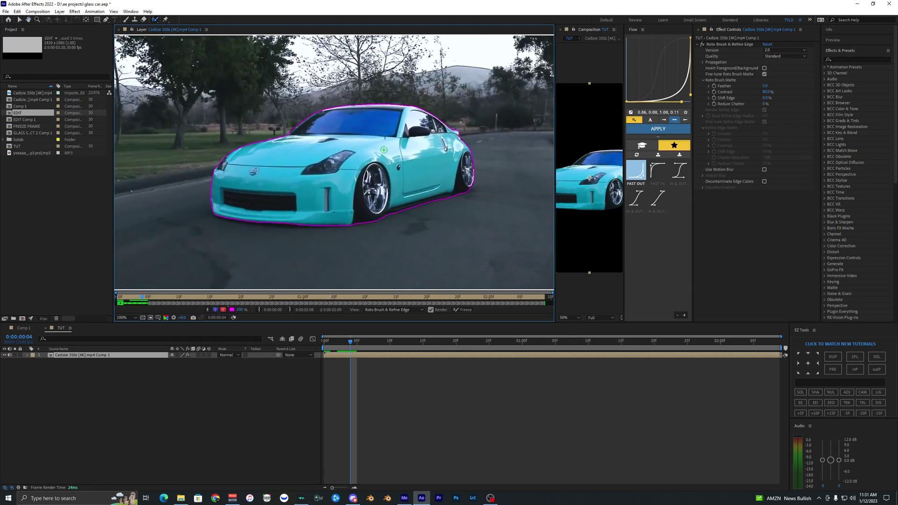
{"action": "key", "text": "Page_Down"}
{"action": "key", "text": "Page_Down"}
{"action": "key", "text": "Page_Down"}
{"action": "key", "text": "Page_Down"}
{"action": "key", "text": "Page_Down"}
{"action": "key", "text": "Page_Down"}
{"action": "key", "text": "Page_Down"}
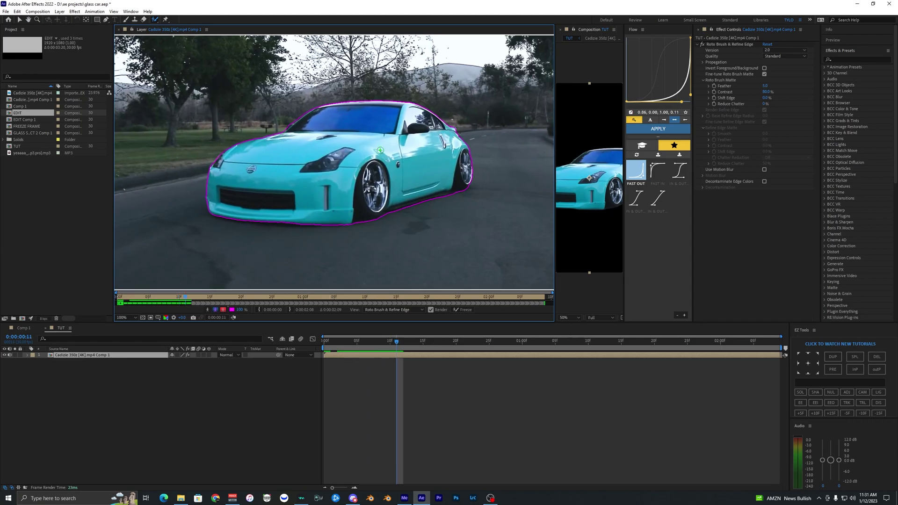
{"action": "scroll", "coordinate": [379, 152], "scroll_direction": "down", "scroll_amount": 2}
{"action": "key", "text": "Page_Down"}
{"action": "key", "text": "Page_Down"}
{"action": "key", "text": "Page_Down"}
{"action": "key", "text": "Page_Down"}
{"action": "key", "text": "Page_Down"}
{"action": "key", "text": "Page_Down"}
{"action": "key", "text": "Page_Down"}
{"action": "key", "text": "Page_Down"}
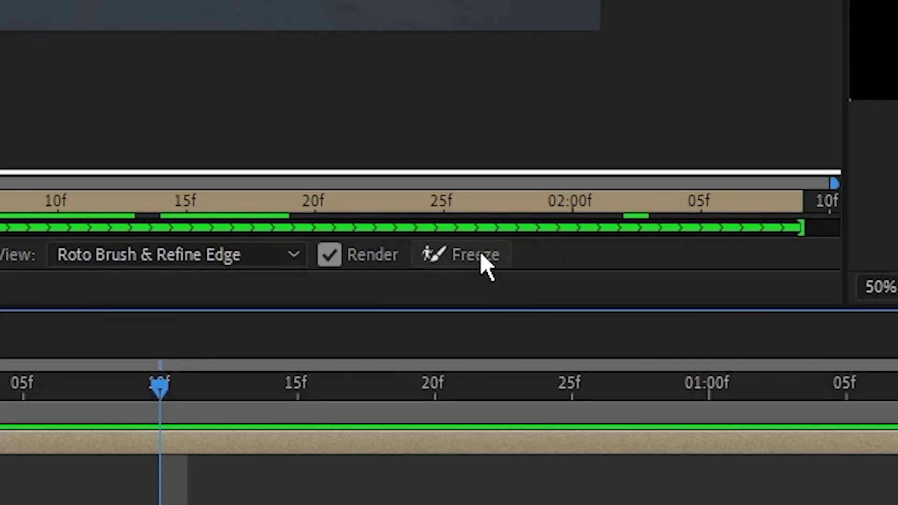
Freeze the Roto Brush propagation and return to the TUT composition to preview the cut-out car.
{"action": "left_click", "coordinate": [462, 309]}
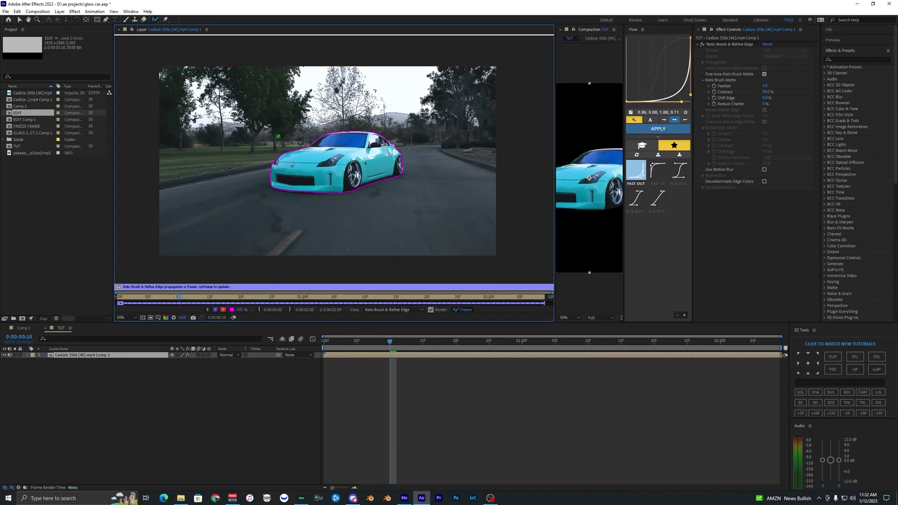
{"action": "left_click", "coordinate": [118, 30]}
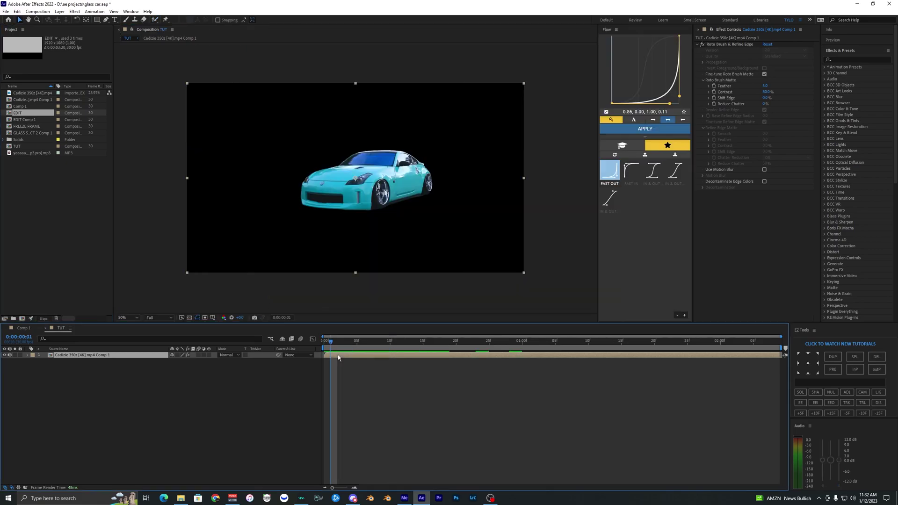
{"action": "key", "text": "space"}
{"action": "key", "text": "space"}
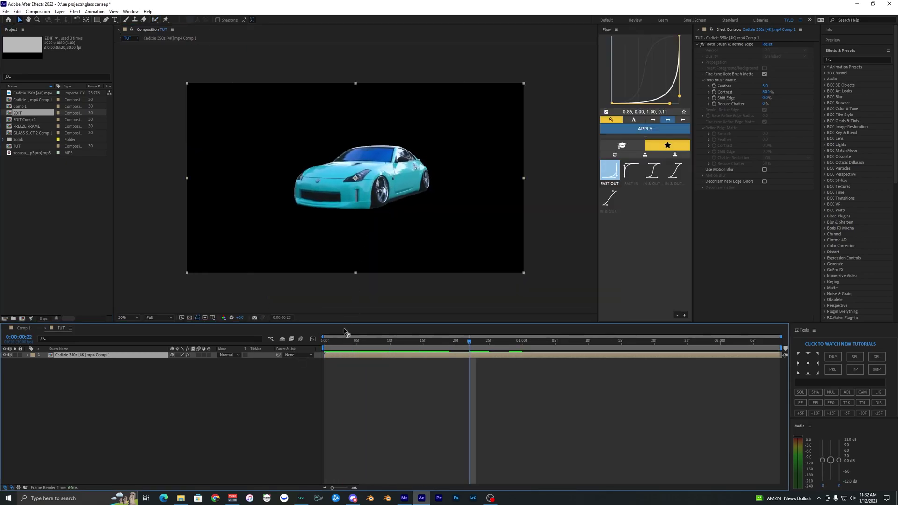
{"action": "left_click", "coordinate": [345, 344]}
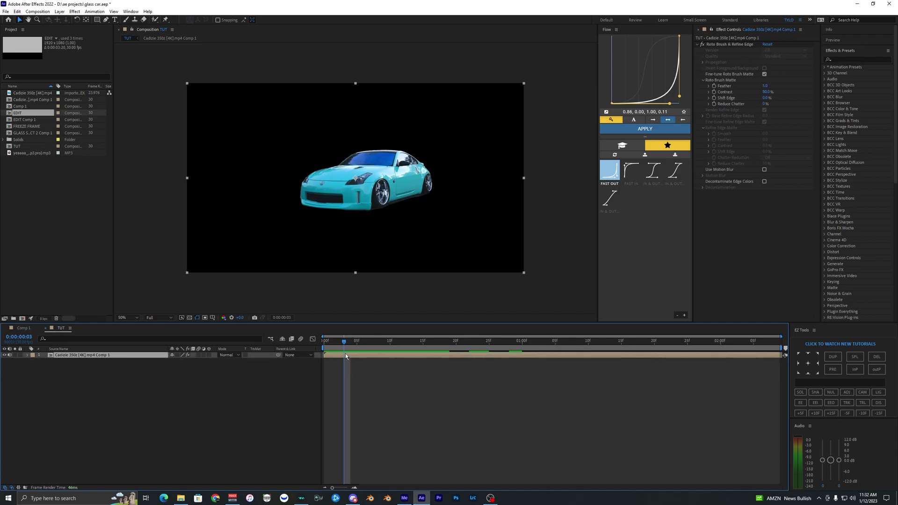
Duplicate the cut-out car layer twice and delete the Roto Brush effect from the bottom copy.
{"action": "key", "text": "ctrl+d"}
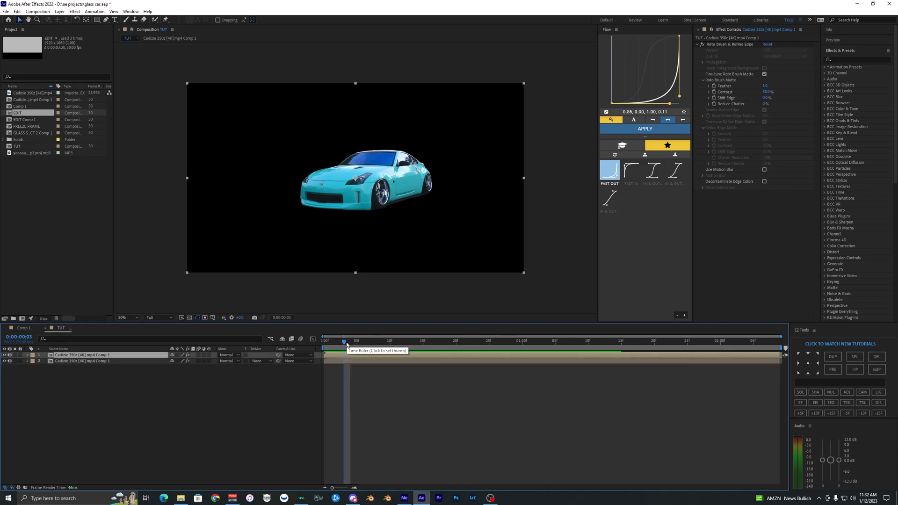
{"action": "key", "text": "ctrl+d"}
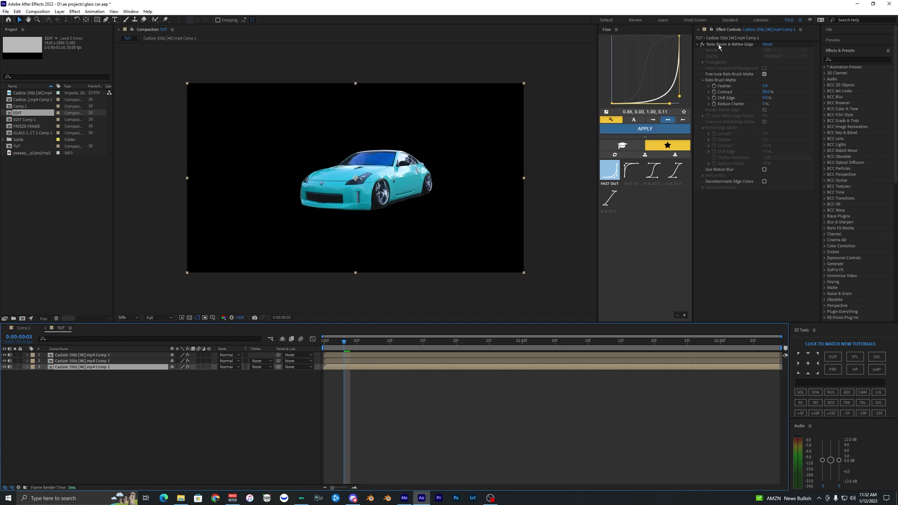
{"action": "left_click", "coordinate": [718, 44]}
{"action": "key", "text": "Delete"}
Pre-compose the middle car layer at the first frame, moving all attributes and adjusting the composition duration to the layer's time span.
{"action": "left_click", "coordinate": [355, 362]}
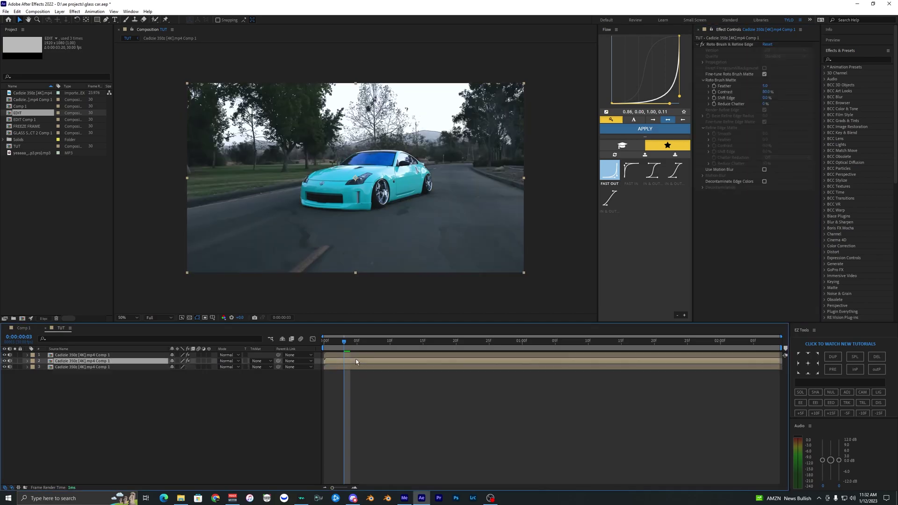
{"action": "left_click", "coordinate": [356, 355], "text": "shift"}
{"action": "left_click", "coordinate": [341, 392]}
{"action": "left_click", "coordinate": [352, 360]}
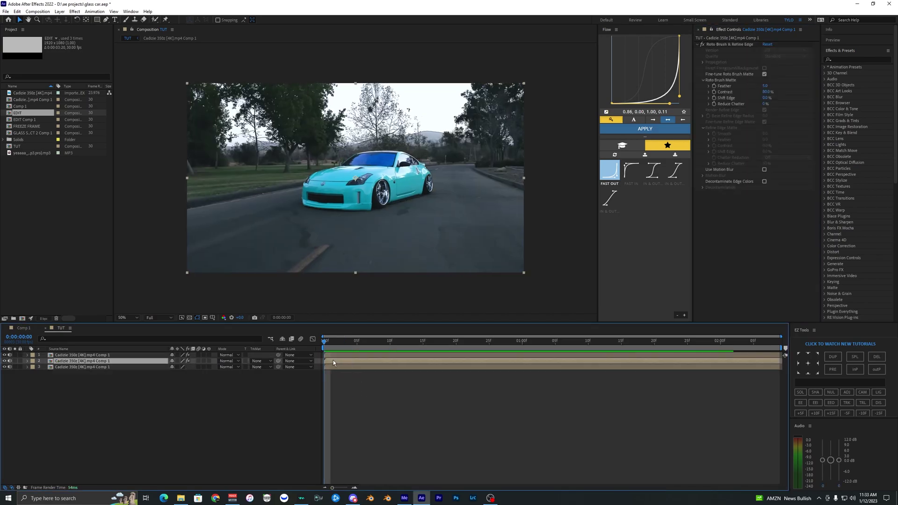
{"action": "right_click", "coordinate": [333, 360]}
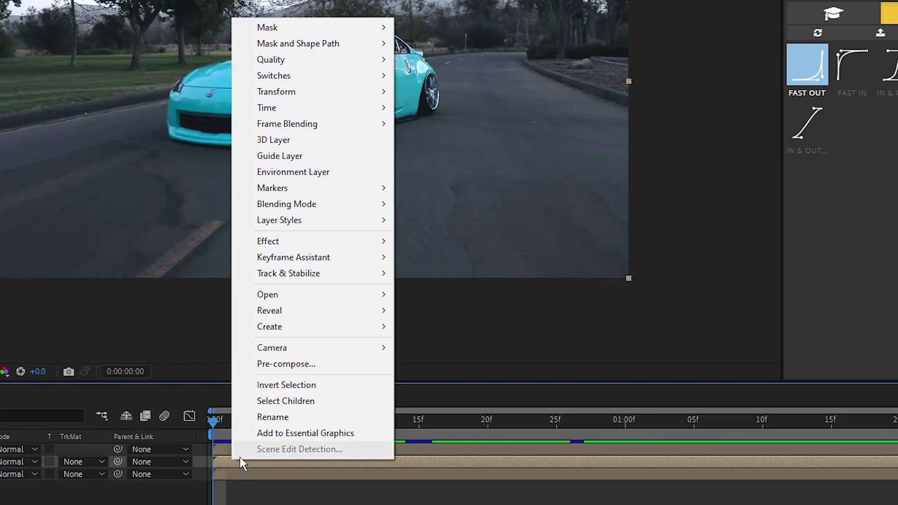
{"action": "left_click", "coordinate": [310, 366]}
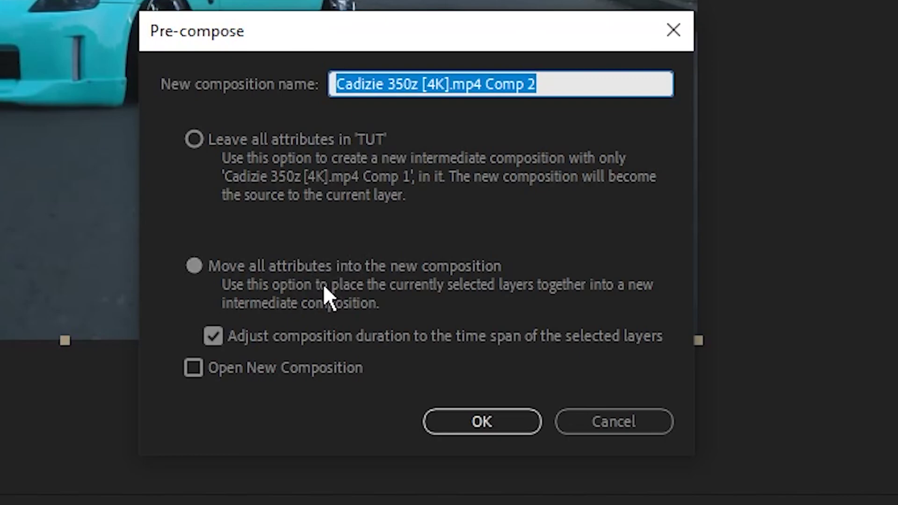
{"action": "left_click", "coordinate": [213, 335]}
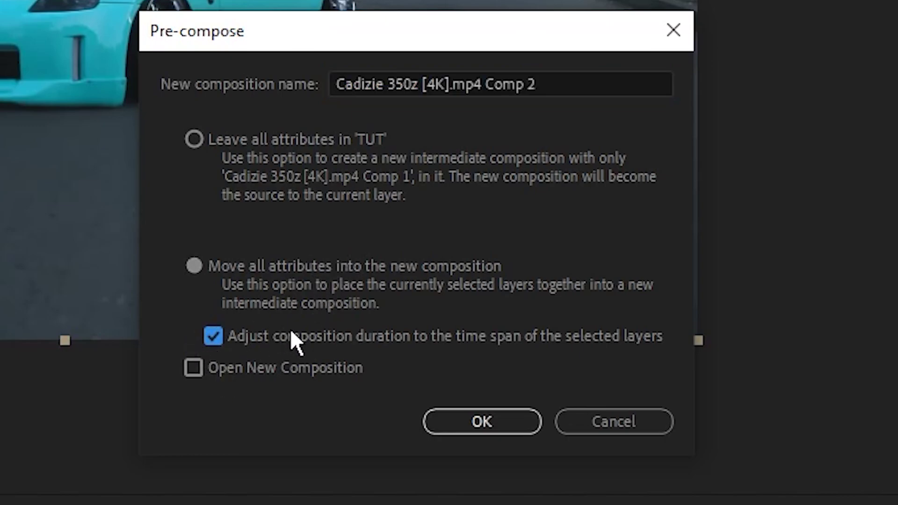
{"action": "left_click", "coordinate": [482, 423]}
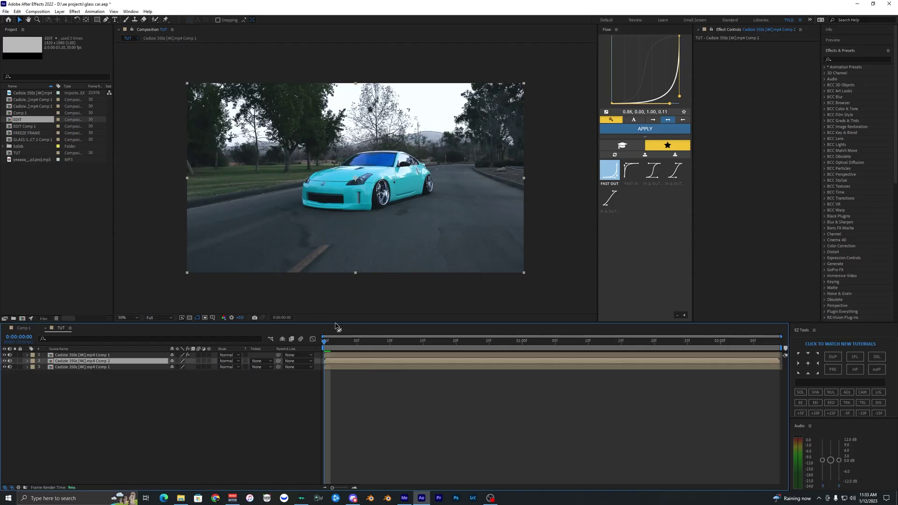
Apply Freeze Frame to the pre-composed middle car layer at the first frame.
{"action": "right_click", "coordinate": [335, 146]}
{"action": "mouse_move", "coordinate": [392, 190]}
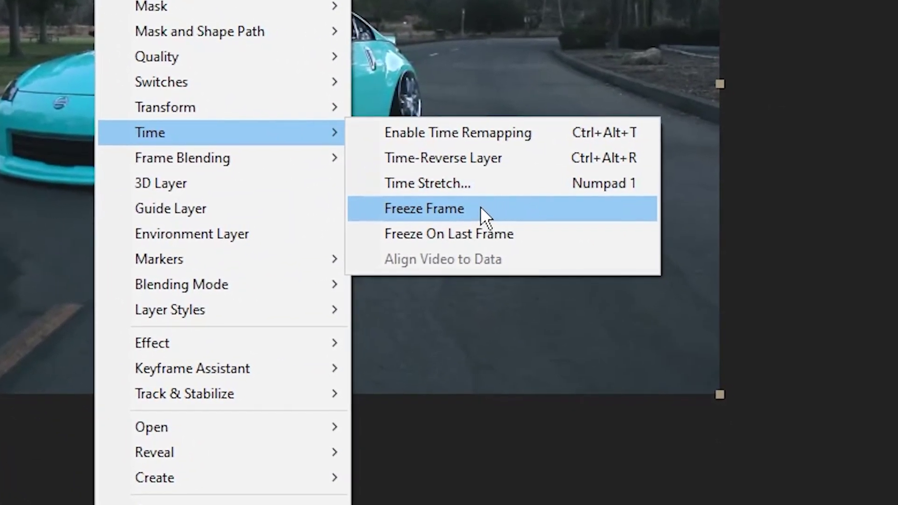
{"action": "left_click", "coordinate": [553, 240]}
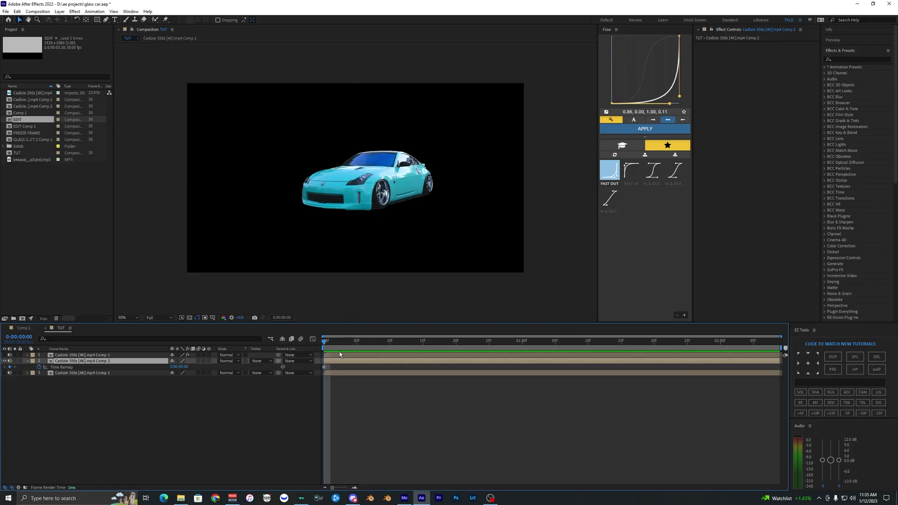
Preview the frozen car on its own and make the top and bottom layers visible again.
{"action": "key", "text": "space"}
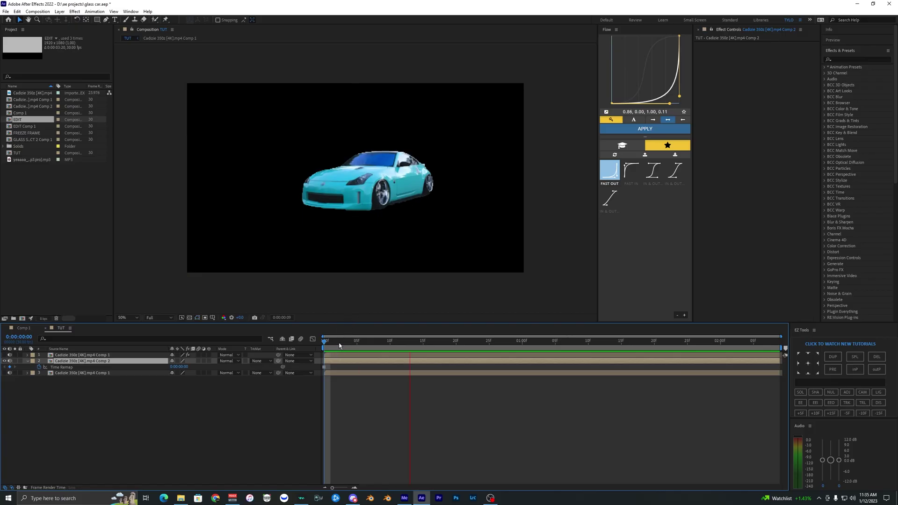
{"action": "key", "text": "space"}
{"action": "left_click_drag", "start_coordinate": [351, 342], "coordinate": [324, 343]}
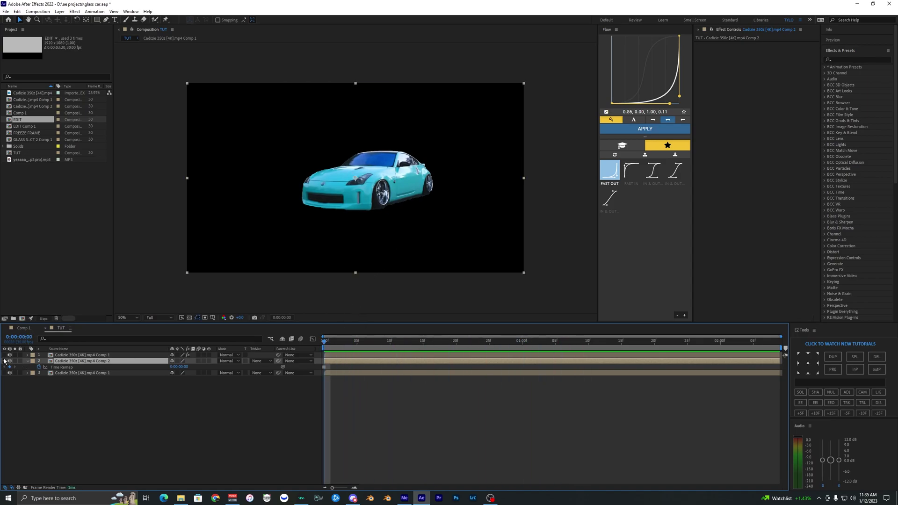
{"action": "left_click_drag", "start_coordinate": [4, 355], "coordinate": [4, 373]}
Search the effects for "shatter" and apply the Simulation Shatter effect to the frozen car layer.
{"action": "left_click", "coordinate": [849, 59]}
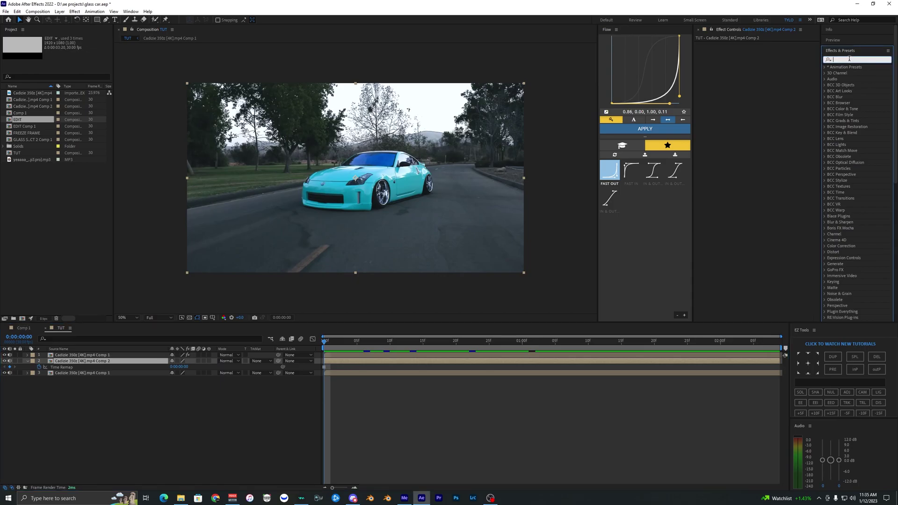
{"action": "type", "text": "shatter"}
{"action": "left_click_drag", "start_coordinate": [847, 91], "coordinate": [757, 86]}
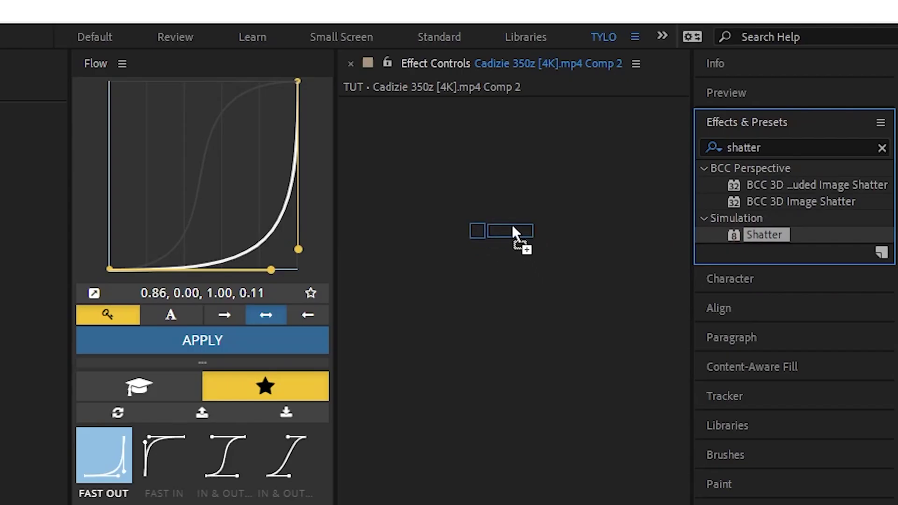
{"action": "left_click_drag", "start_coordinate": [512, 224], "coordinate": [510, 225]}
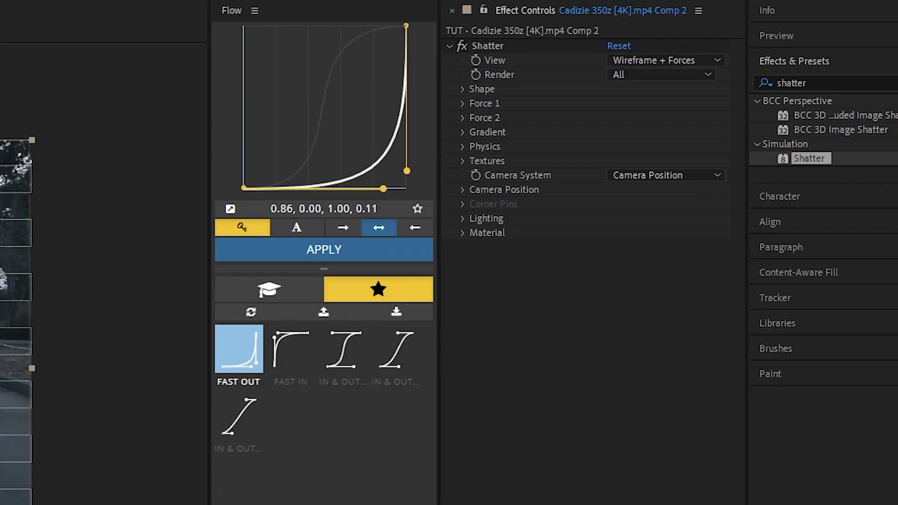
Set the Shatter effect's view to Rendered and expand its Shape settings.
{"action": "left_click", "coordinate": [659, 59]}
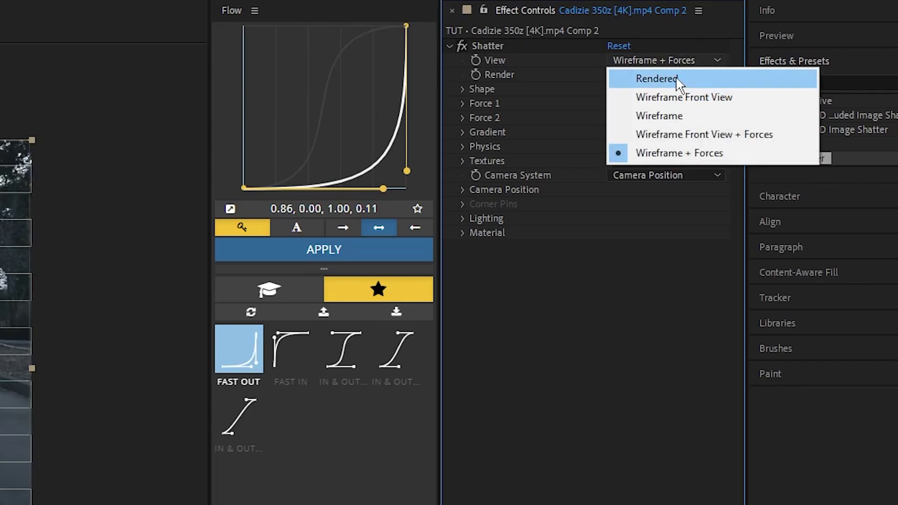
{"action": "left_click", "coordinate": [680, 80]}
{"action": "left_click", "coordinate": [459, 90]}
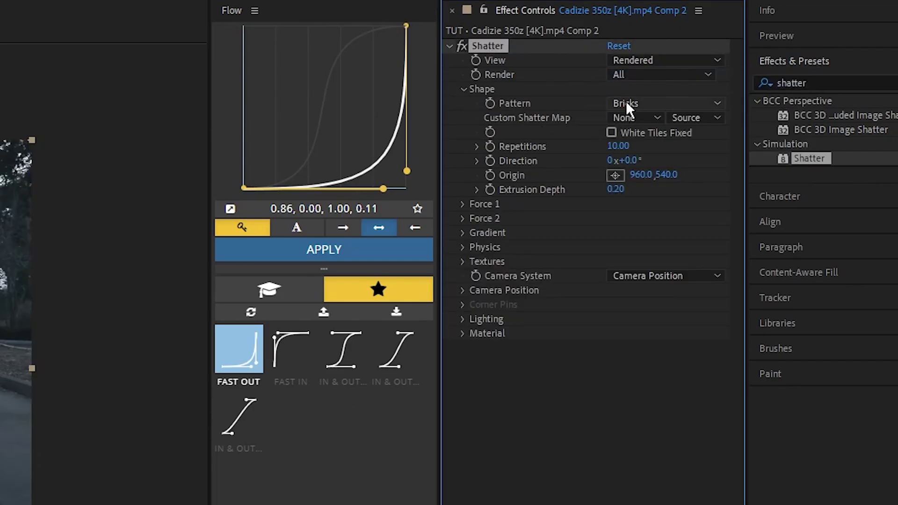
Set the Shatter pattern to Glass with 25 repetitions and an extrusion depth of 0.06.
{"action": "left_click", "coordinate": [626, 102]}
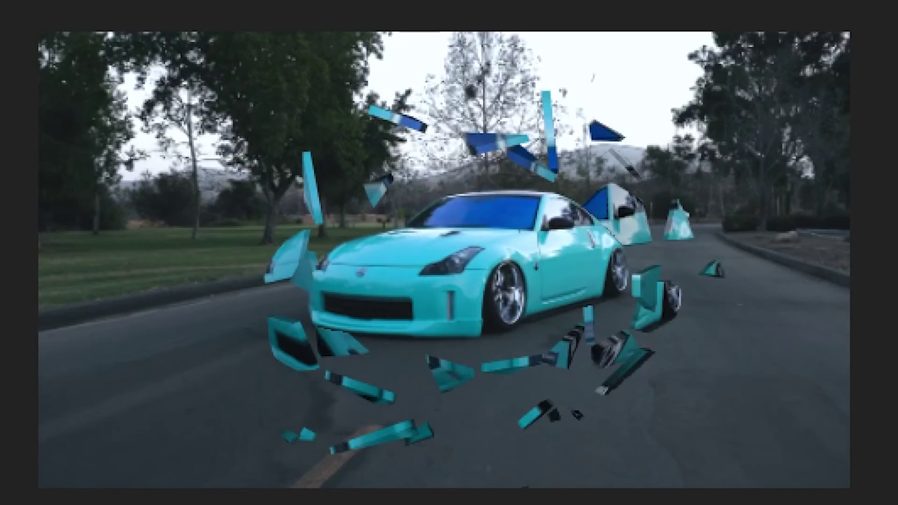
{"action": "key", "text": "space"}
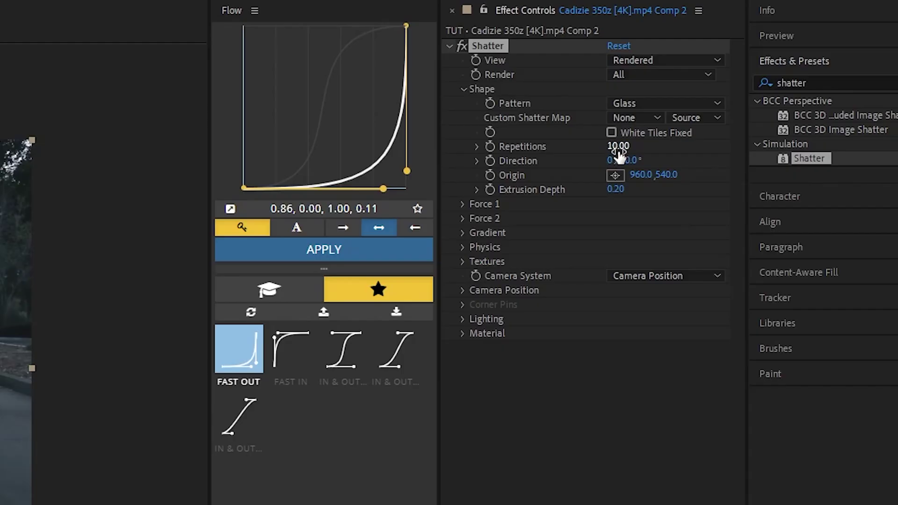
{"action": "left_click", "coordinate": [766, 85]}
{"action": "type", "text": "25"}
{"action": "key", "text": "Return"}
{"action": "left_click", "coordinate": [615, 191]}
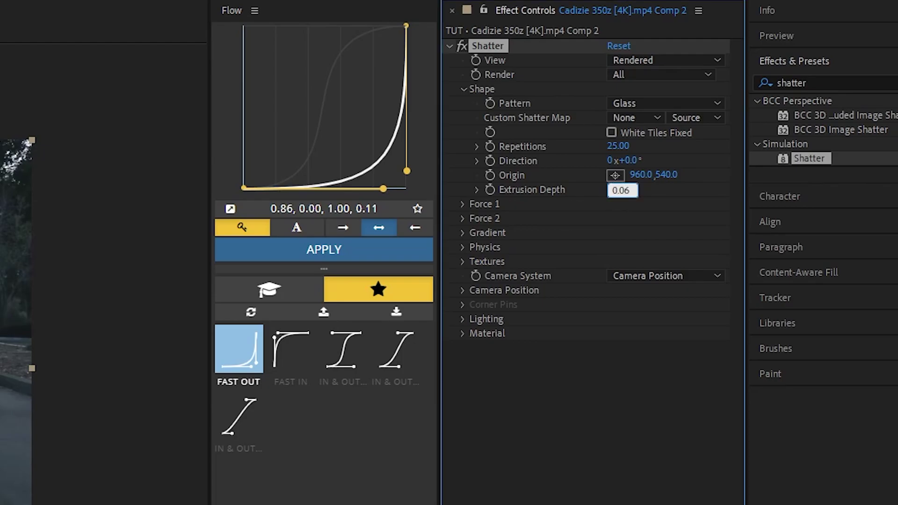
{"action": "type", "text": "0.06"}
{"action": "key", "text": "Return"}
Set the Shatter effect's Force 1 radius to 0.5 and strength to 1.
{"action": "left_click", "coordinate": [461, 202]}
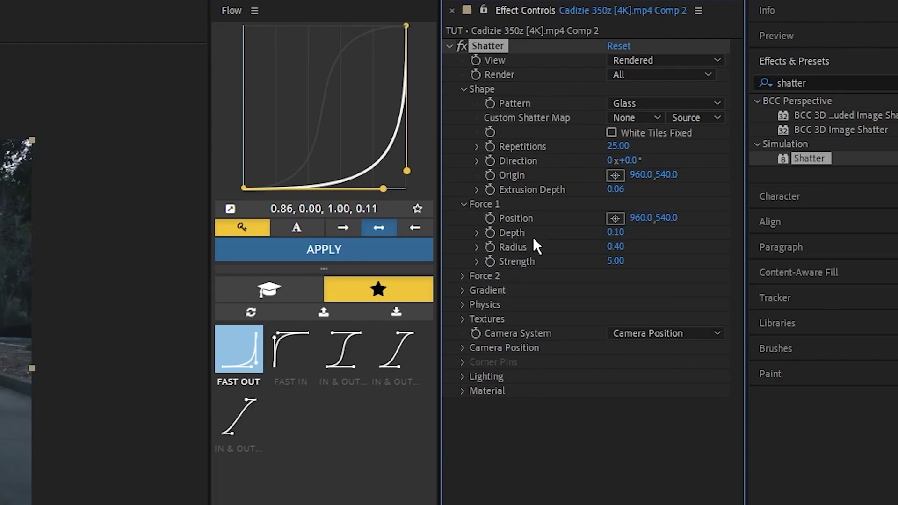
{"action": "left_click", "coordinate": [617, 247]}
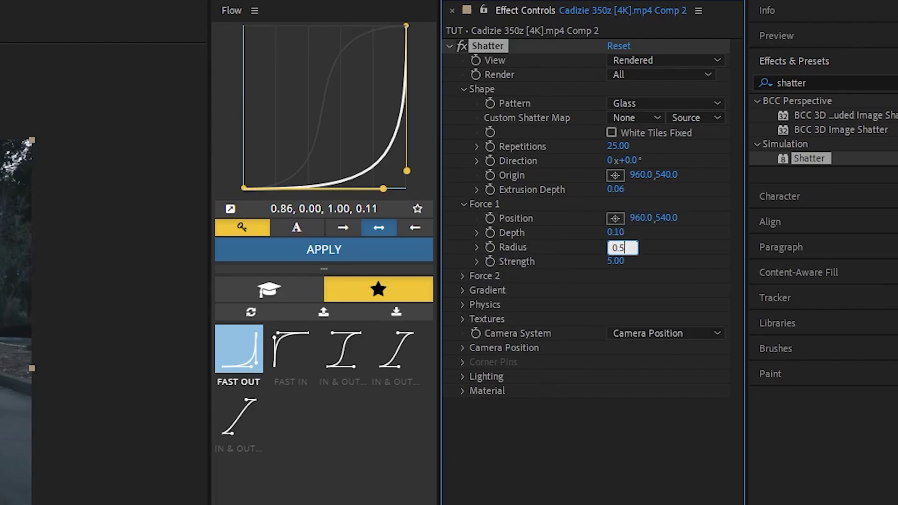
{"action": "key", "text": "Return"}
{"action": "left_click", "coordinate": [615, 261]}
{"action": "type", "text": "1"}
{"action": "key", "text": "Return"}
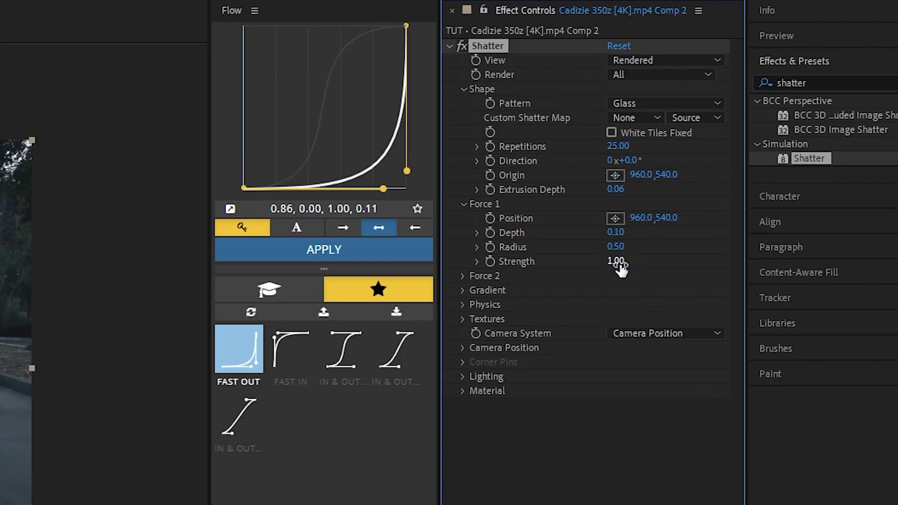
Set the Shatter physics to a gravity of 0.03 and a gravity direction of 0°.
{"action": "left_click", "coordinate": [462, 304]}
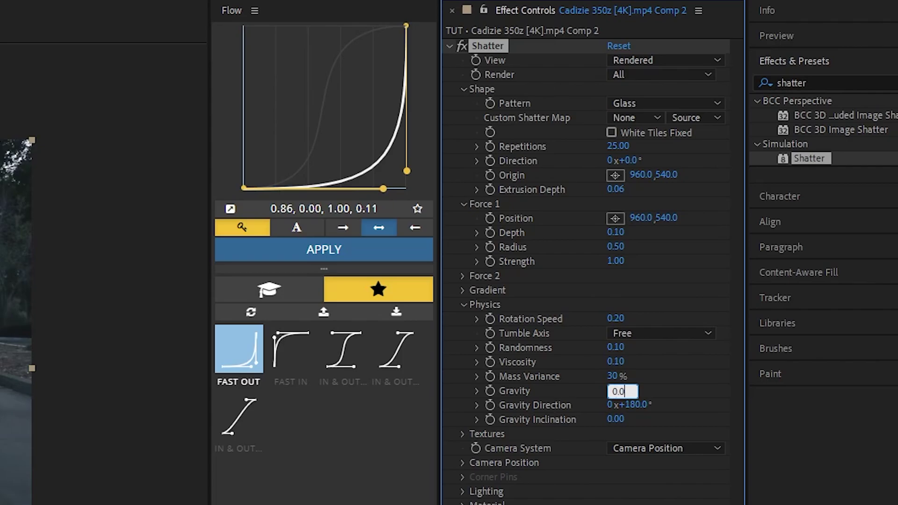
{"action": "key", "text": "Return"}
{"action": "left_click", "coordinate": [634, 402]}
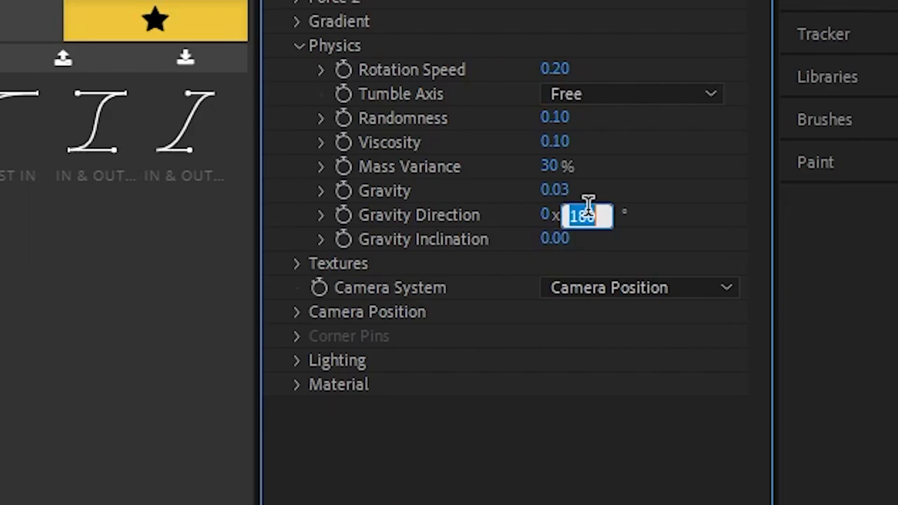
{"action": "type", "text": "0"}
Move the Shatter light to the sky above the car at about 1320, 138 and set the ambient light to 0.40.
{"action": "left_click", "coordinate": [336, 360]}
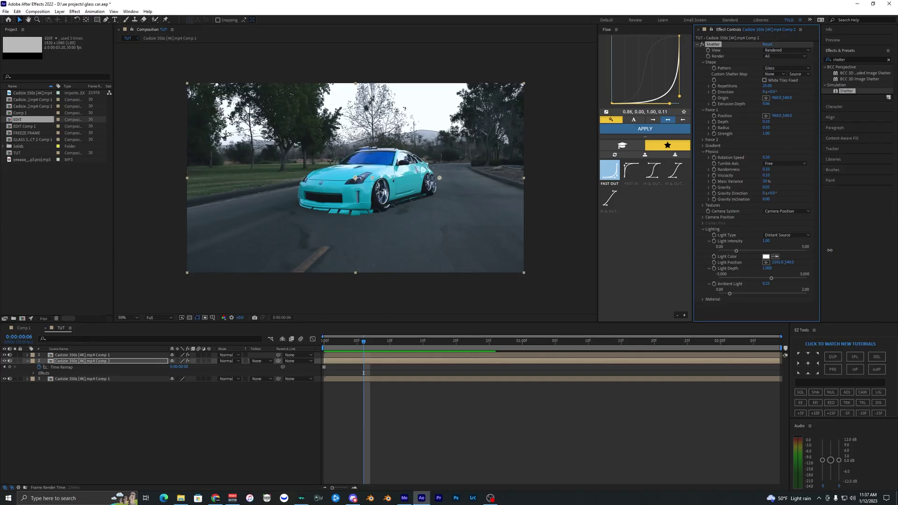
{"action": "left_click_drag", "start_coordinate": [828, 250], "coordinate": [830, 257]}
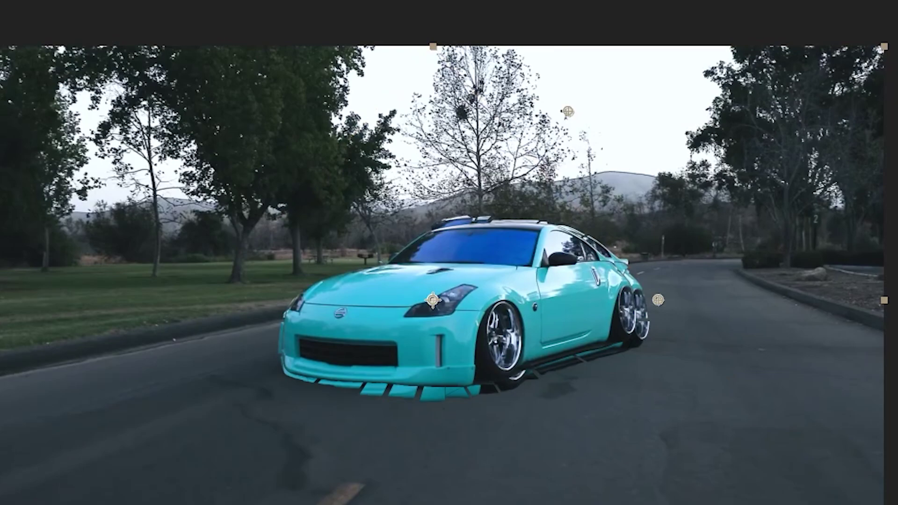
{"action": "left_click_drag", "start_coordinate": [586, 111], "coordinate": [602, 111]}
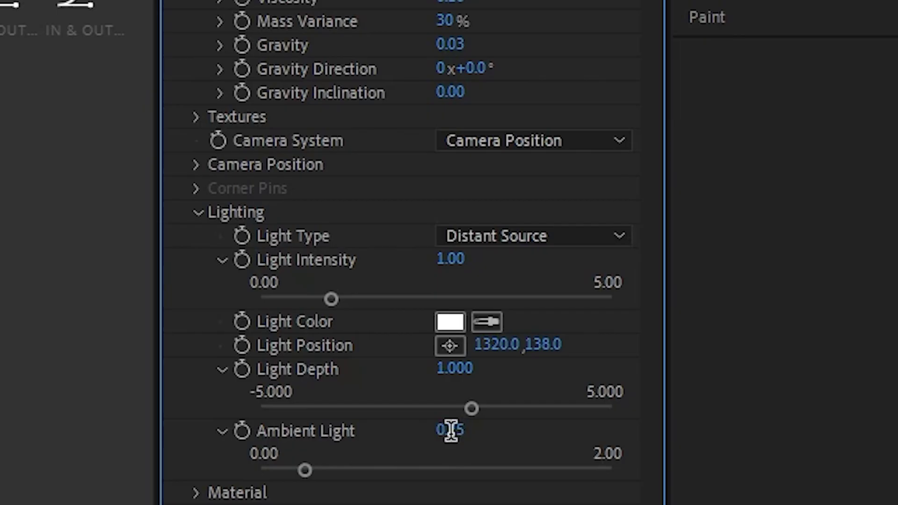
{"action": "left_click", "coordinate": [451, 429]}
{"action": "type", "text": "0.40"}
{"action": "key", "text": "Return"}
Set the Shatter material's diffuse reflection to 1.2 and collapse the Material settings.
{"action": "left_click", "coordinate": [196, 492]}
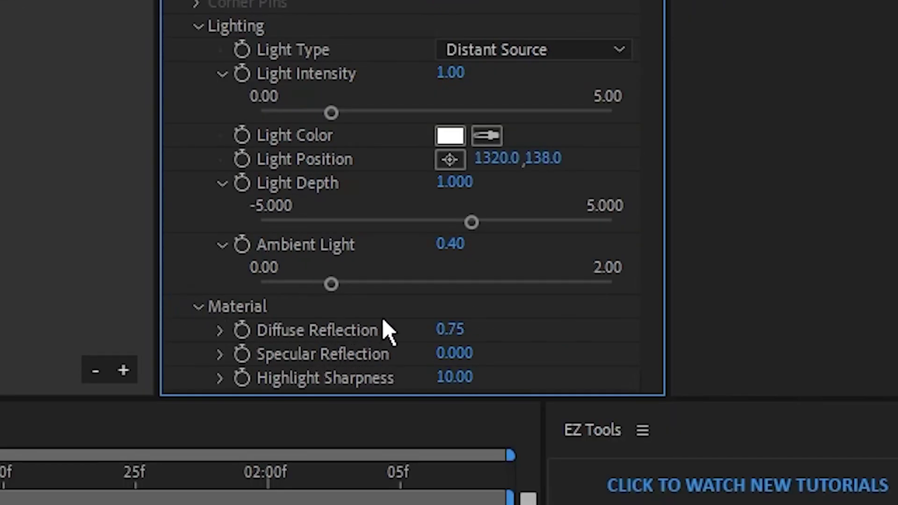
{"action": "left_click", "coordinate": [456, 329]}
{"action": "type", "text": "1"}
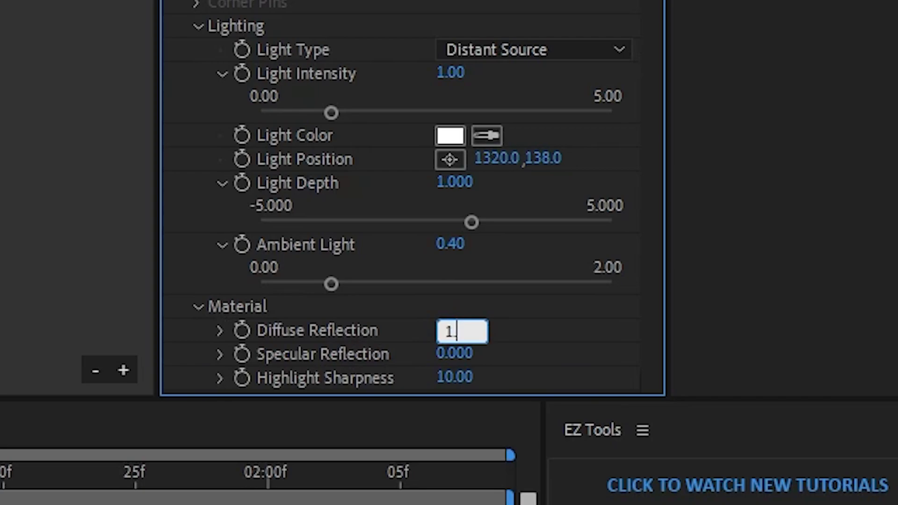
{"action": "type", "text": ".2"}
{"action": "key", "text": "Return"}
{"action": "left_click", "coordinate": [197, 306]}
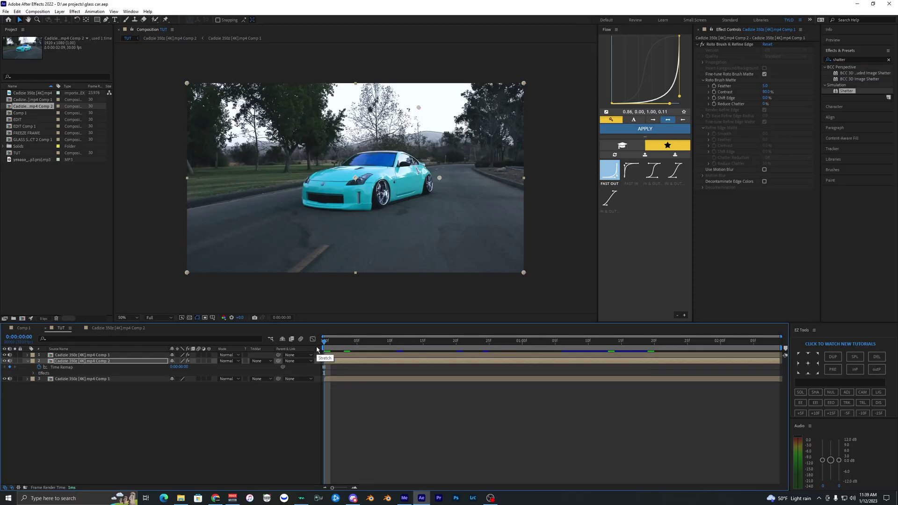
Preview the shatter animation and scrub through it to check how the pieces spread around the car.
{"action": "key", "text": "space"}
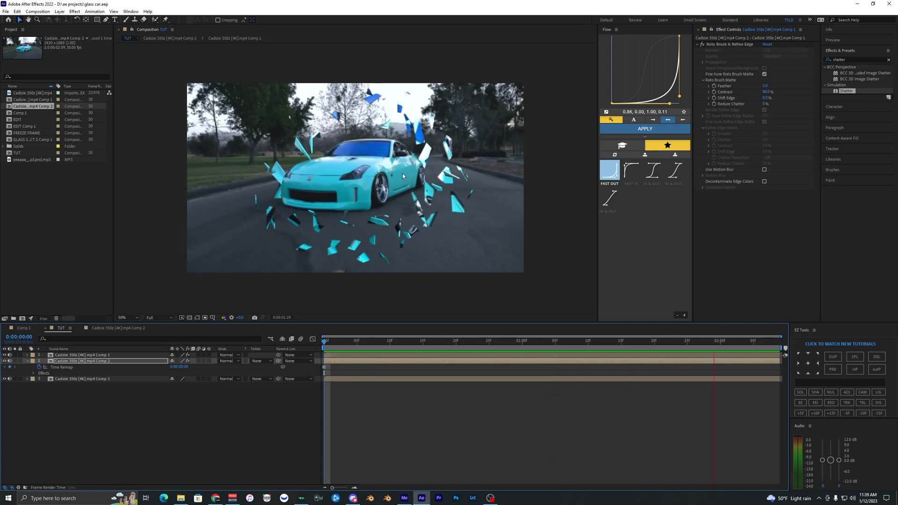
{"action": "key", "text": "space"}
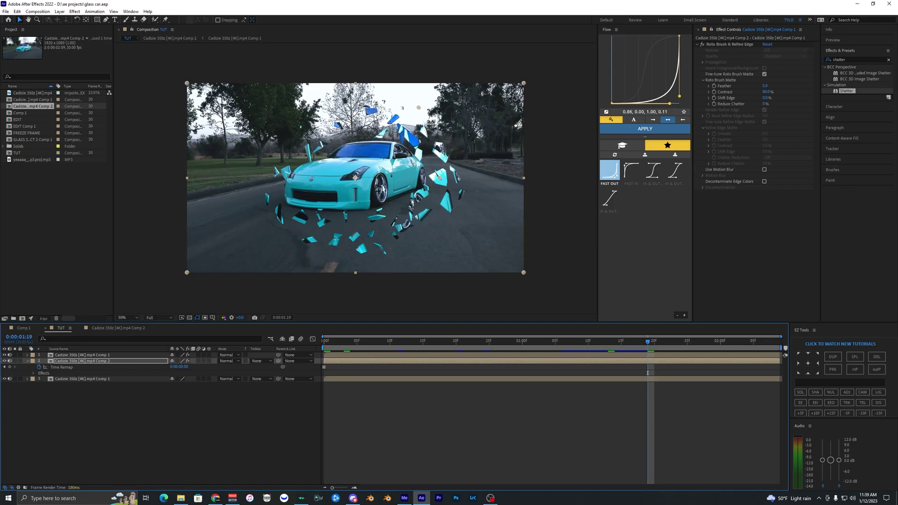
{"action": "left_click_drag", "start_coordinate": [449, 342], "coordinate": [554, 335]}
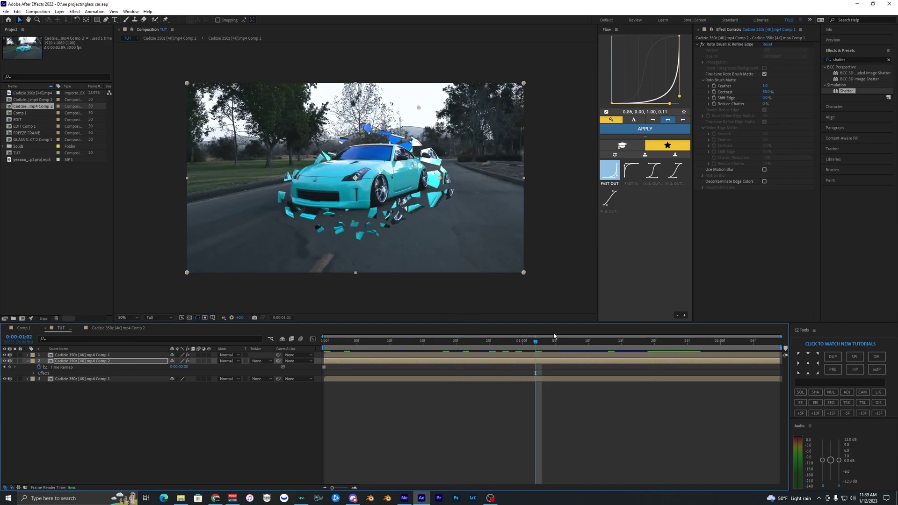
Open the frozen car's pre-comp, raise the car layer to a vertical position of about 300, and return to the TUT composition.
{"action": "left_click", "coordinate": [27, 361]}
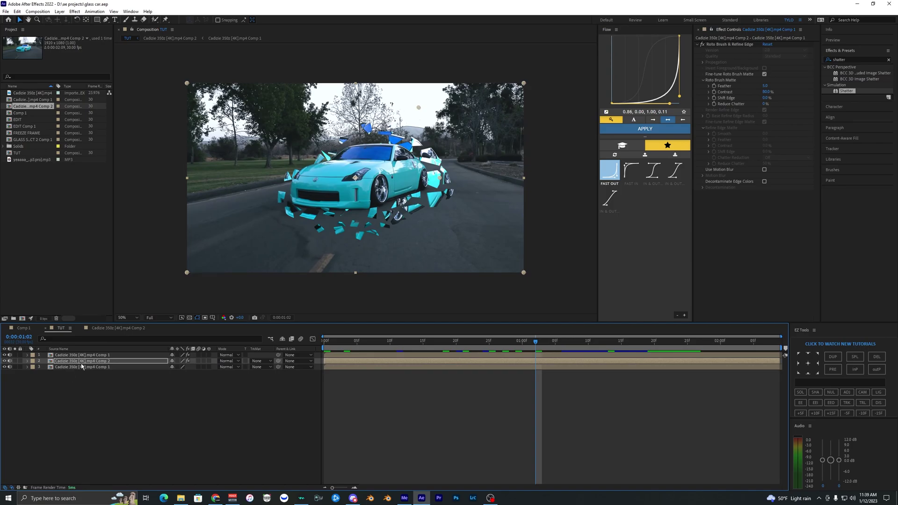
{"action": "double_click", "coordinate": [124, 363]}
{"action": "left_click_drag", "start_coordinate": [346, 341], "coordinate": [317, 358]}
{"action": "key", "text": "space"}
{"action": "left_click_drag", "start_coordinate": [436, 342], "coordinate": [523, 353]}
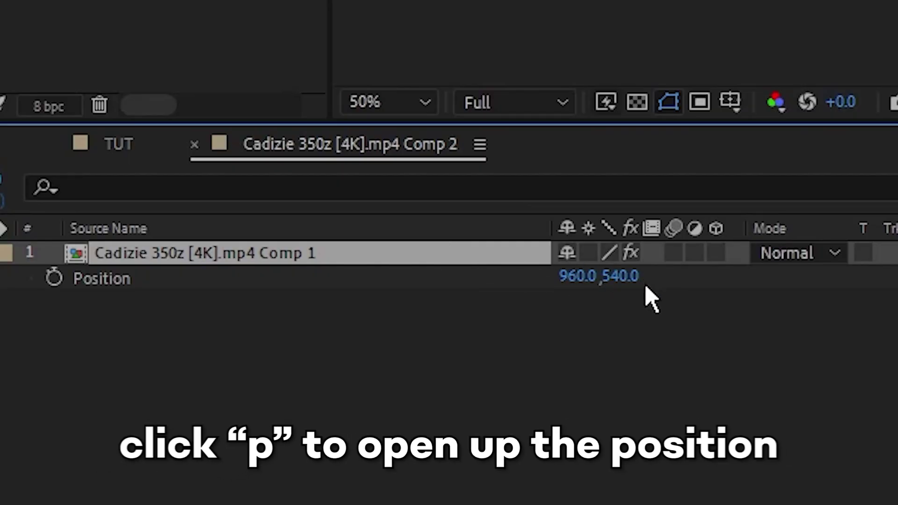
{"action": "left_click_drag", "start_coordinate": [617, 287], "coordinate": [275, 278]}
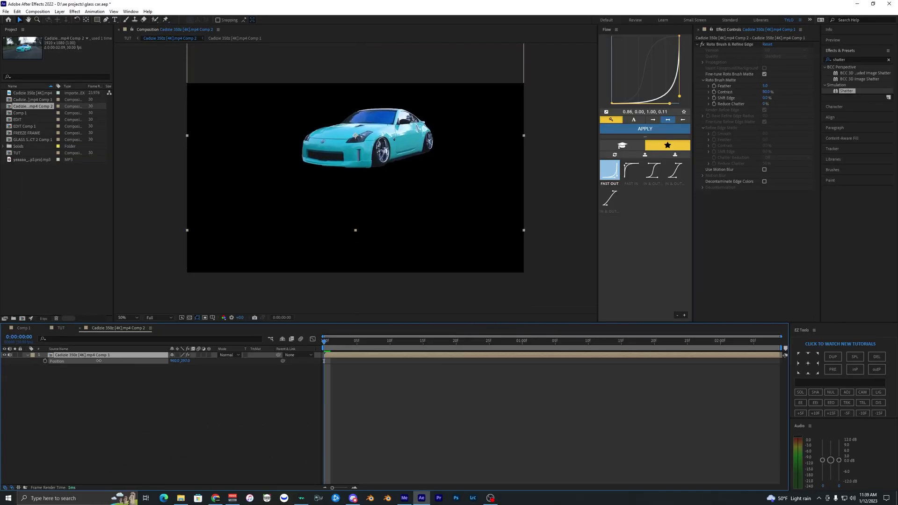
{"action": "left_click_drag", "start_coordinate": [98, 361], "coordinate": [102, 360]}
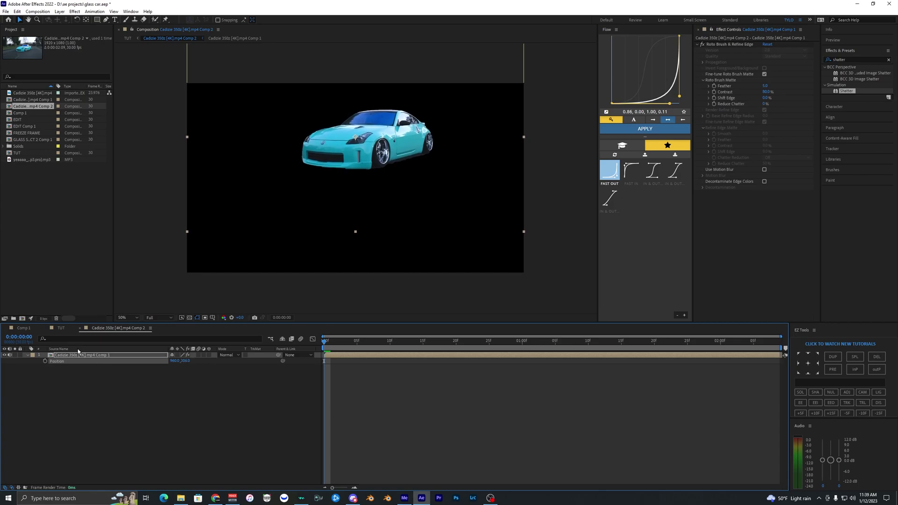
{"action": "left_click", "coordinate": [80, 328]}
Slide the shattered layer earlier so it is already breaking at the first frame, and extend its end to the composition's end.
{"action": "mouse_move", "coordinate": [324, 343]}
{"action": "left_mouse_down"}
{"action": "mouse_move", "coordinate": [527, 350]}
{"action": "mouse_move", "coordinate": [324, 350]}
{"action": "left_mouse_up"}
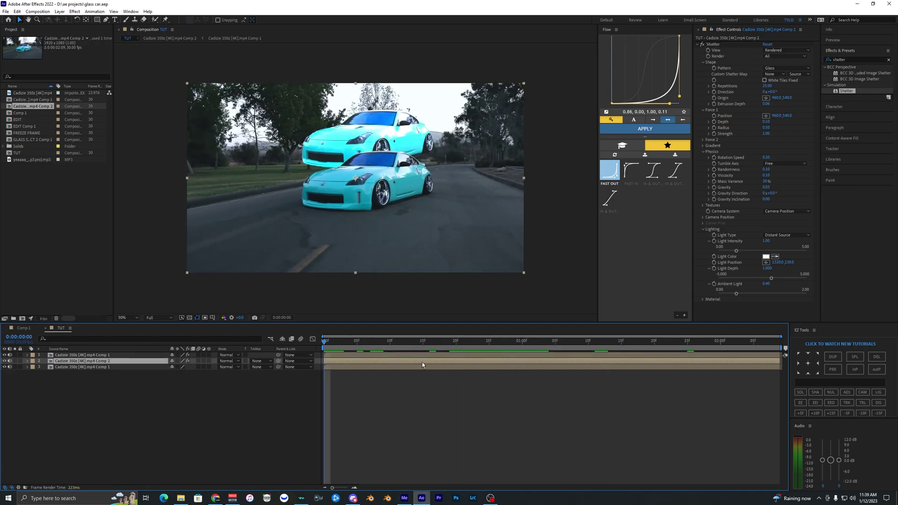
{"action": "left_click_drag", "start_coordinate": [494, 361], "coordinate": [376, 371]}
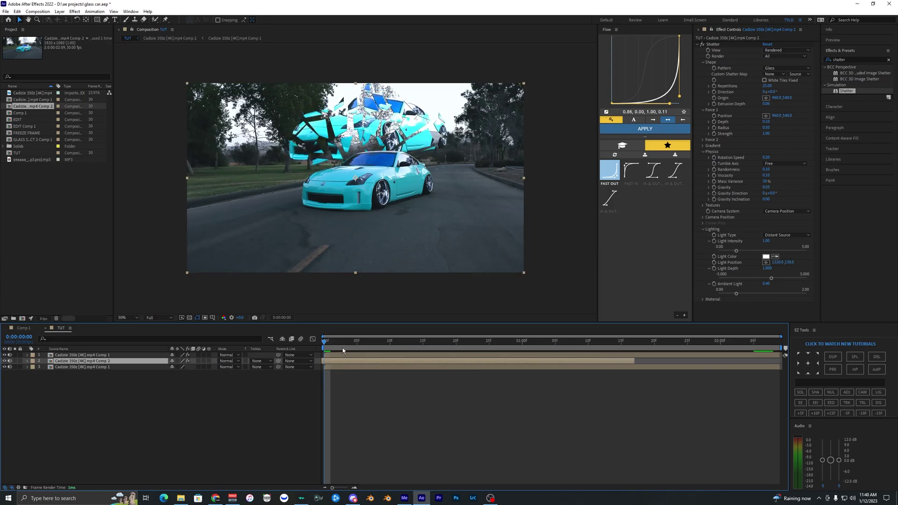
{"action": "left_click_drag", "start_coordinate": [637, 361], "coordinate": [787, 361]}
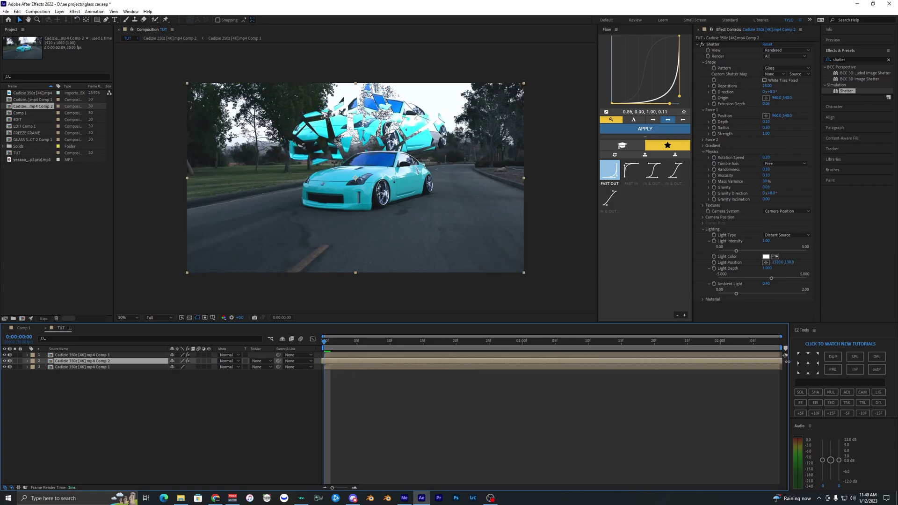
{"action": "key", "text": "space"}
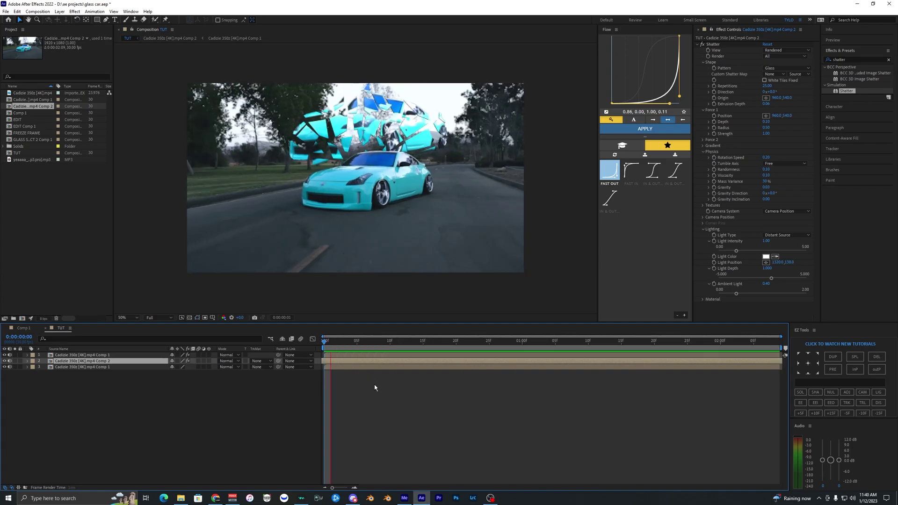
{"action": "key", "text": "space"}
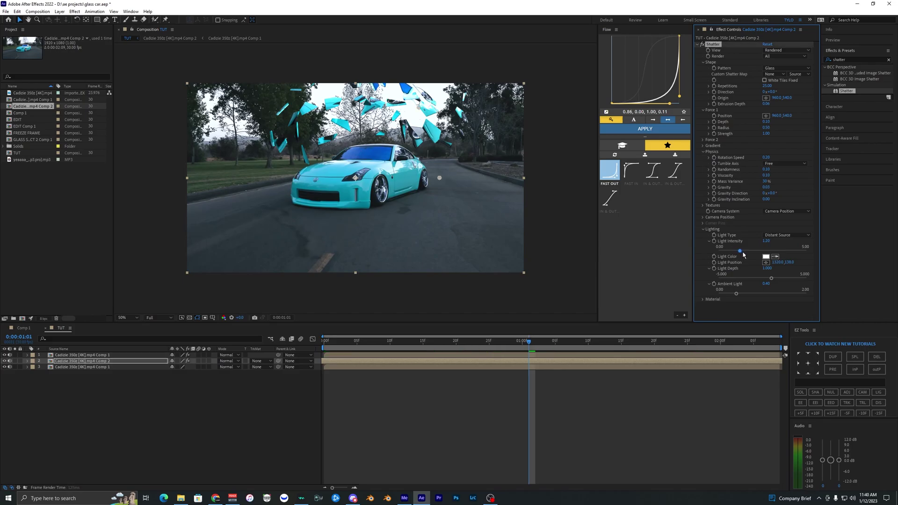
Adjust the Shatter light intensity, trying 2.00 and settling on about 1.3.
{"action": "left_click_drag", "start_coordinate": [744, 254], "coordinate": [753, 255]}
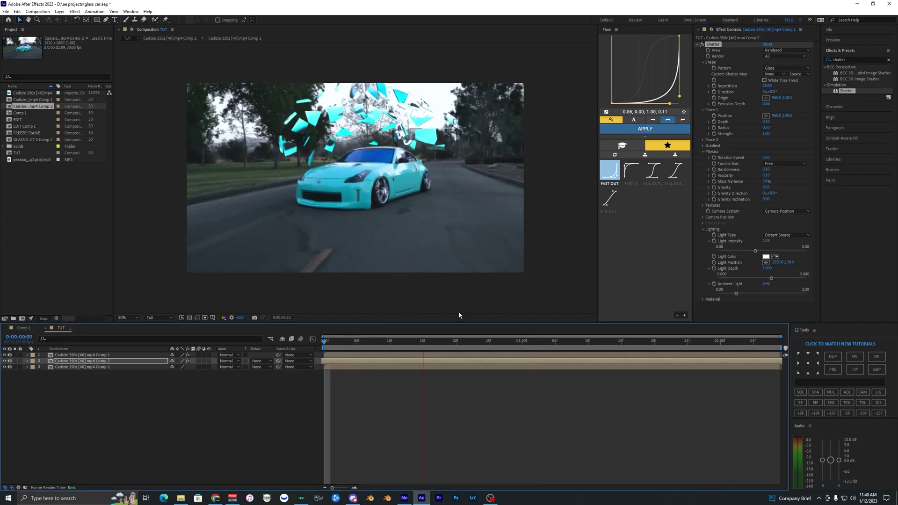
{"action": "key", "text": "space"}
{"action": "left_click", "coordinate": [766, 241]}
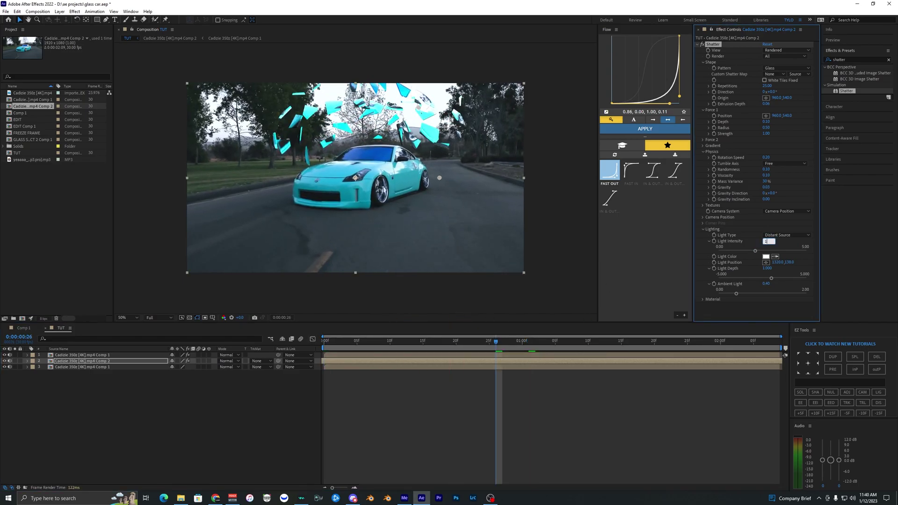
{"action": "left_click", "coordinate": [636, 284]}
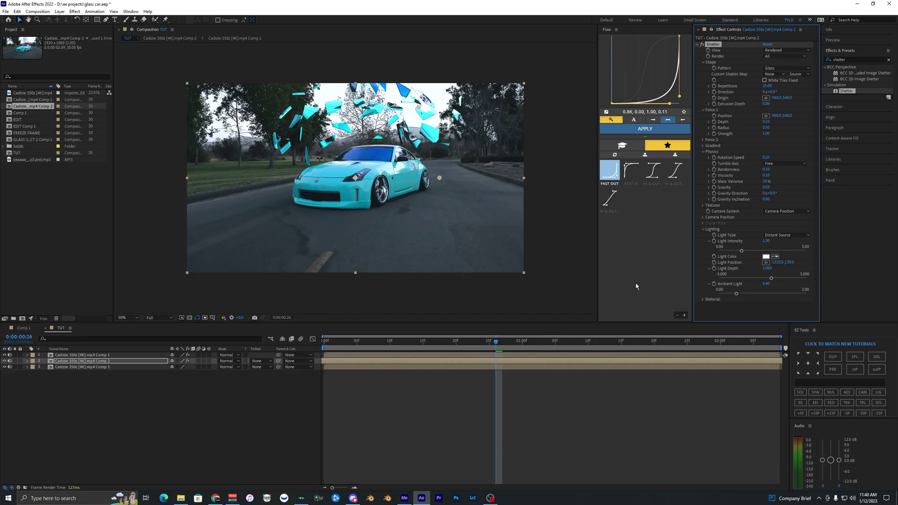
Deselect the layers and preview the relit shatter animation from the first frame.
{"action": "key", "text": "space"}
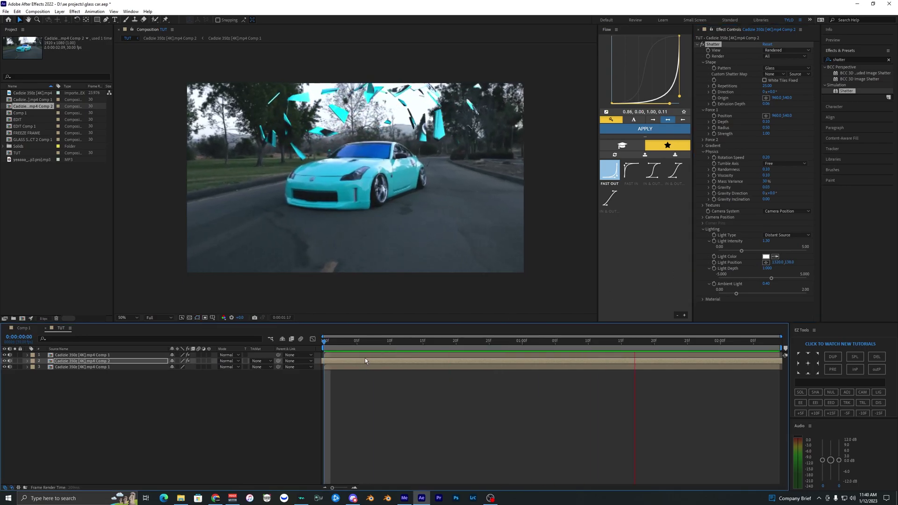
{"action": "left_click", "coordinate": [395, 399]}
{"action": "key", "text": "space"}
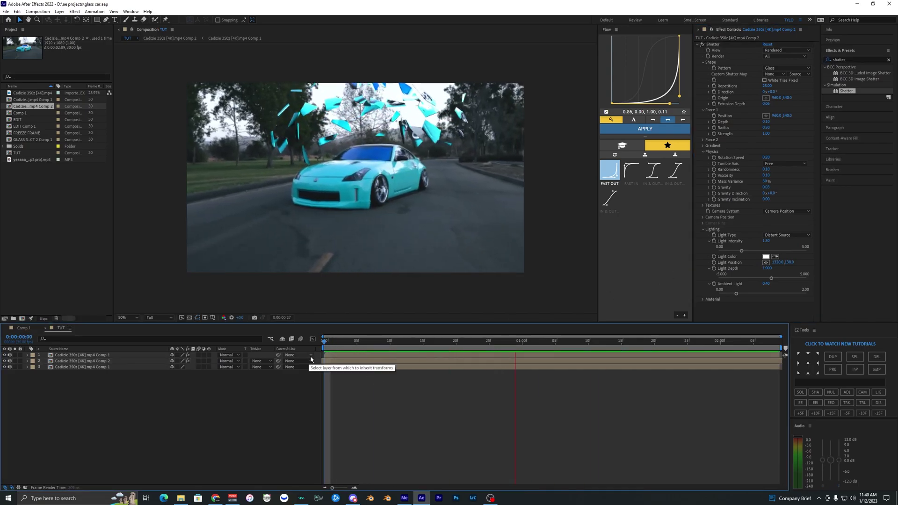
{"action": "left_click", "coordinate": [324, 341]}
{"action": "key", "text": "space"}
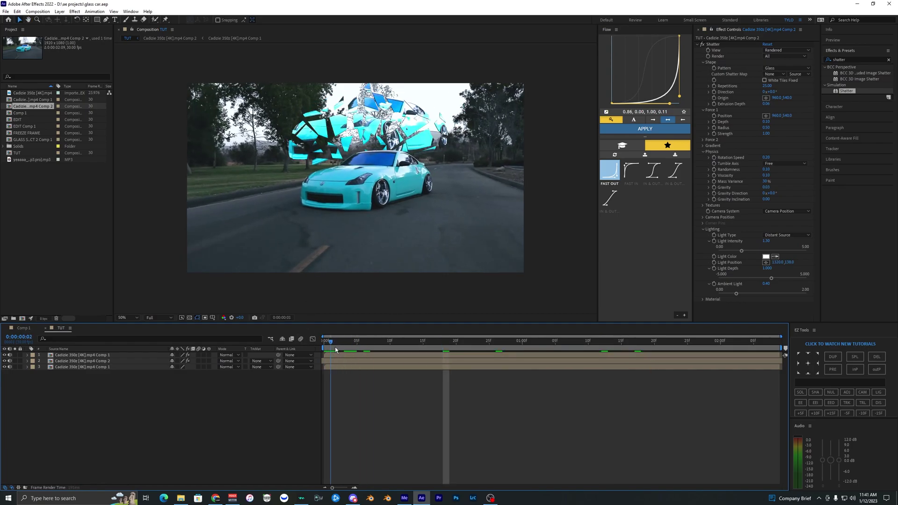
{"action": "key", "text": "space"}
{"action": "left_click_drag", "start_coordinate": [460, 343], "coordinate": [476, 343]}
Find the Fill effect, apply it to the shattered car layer, and place it above Shatter in the effect order.
{"action": "left_click", "coordinate": [697, 45]}
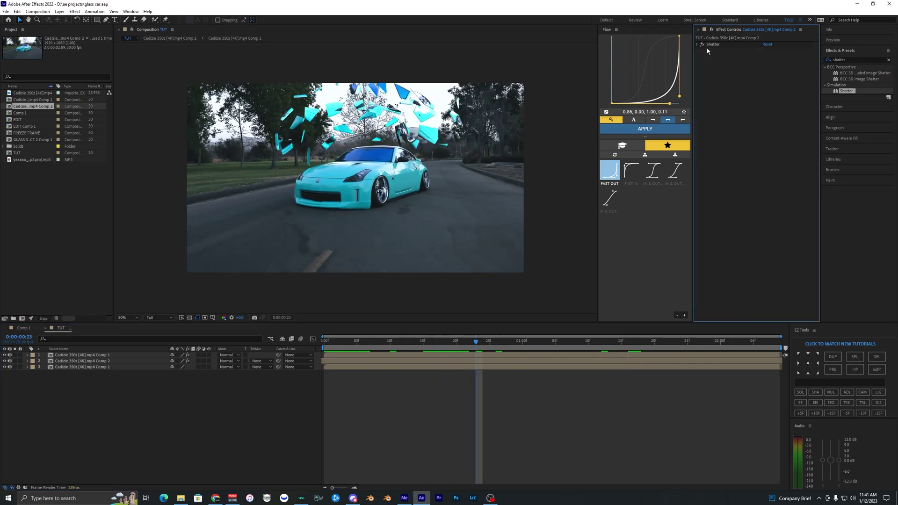
{"action": "left_click", "coordinate": [849, 59]}
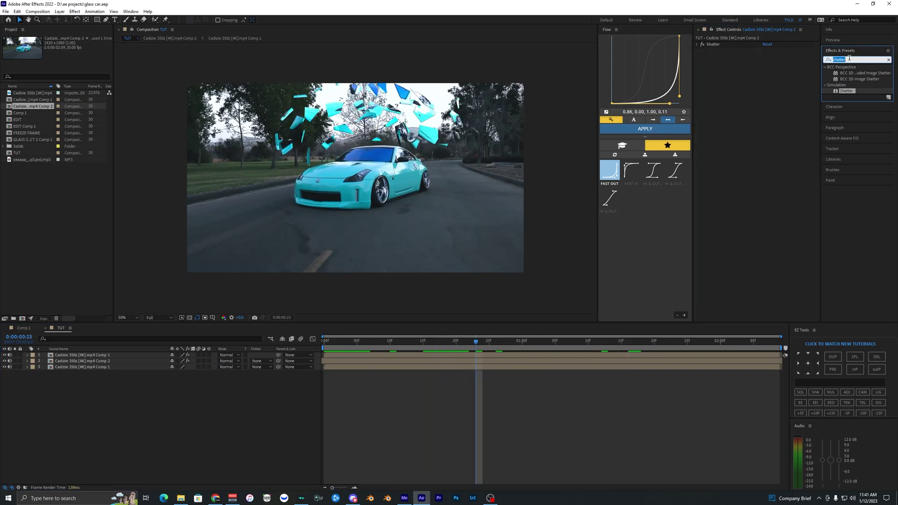
{"action": "type", "text": "fill"}
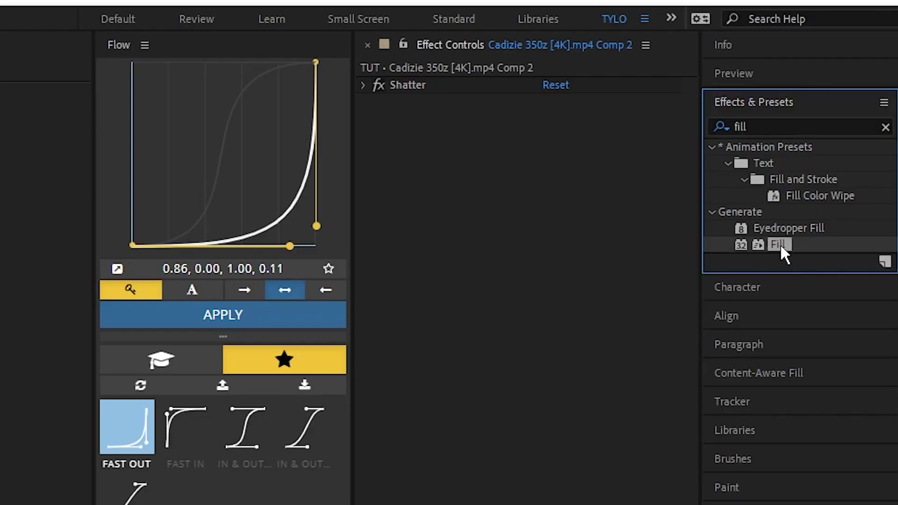
{"action": "left_click_drag", "start_coordinate": [780, 243], "coordinate": [409, 103]}
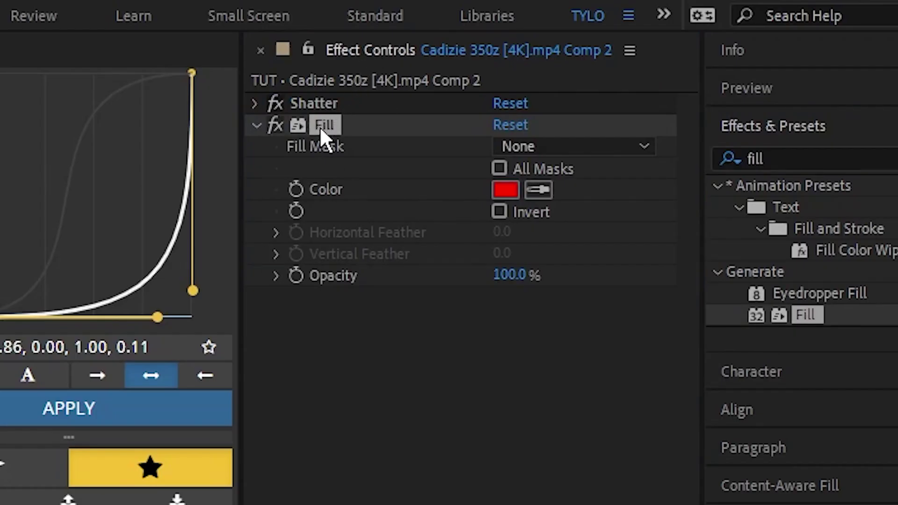
{"action": "left_click_drag", "start_coordinate": [320, 129], "coordinate": [322, 99]}
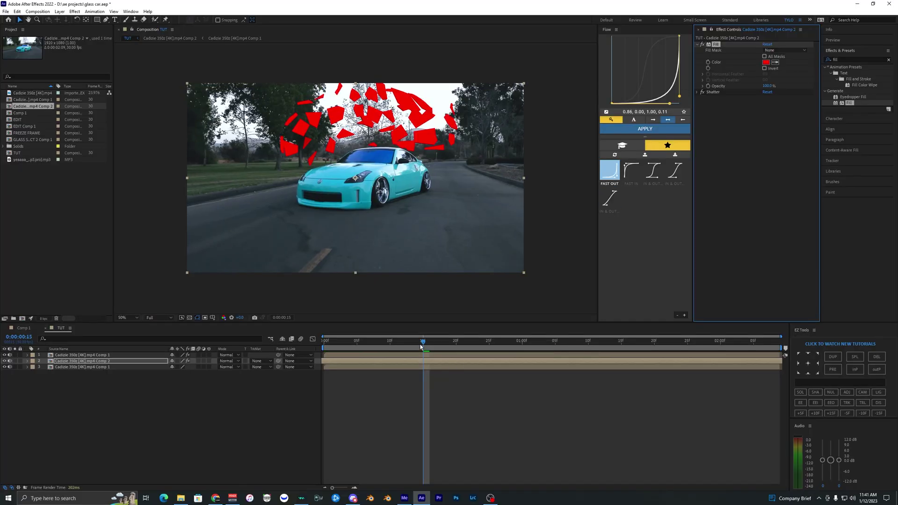
Change the Fill colour to a pale cyan, checking the shards at several frames beforehand.
{"action": "left_click_drag", "start_coordinate": [420, 343], "coordinate": [457, 347]}
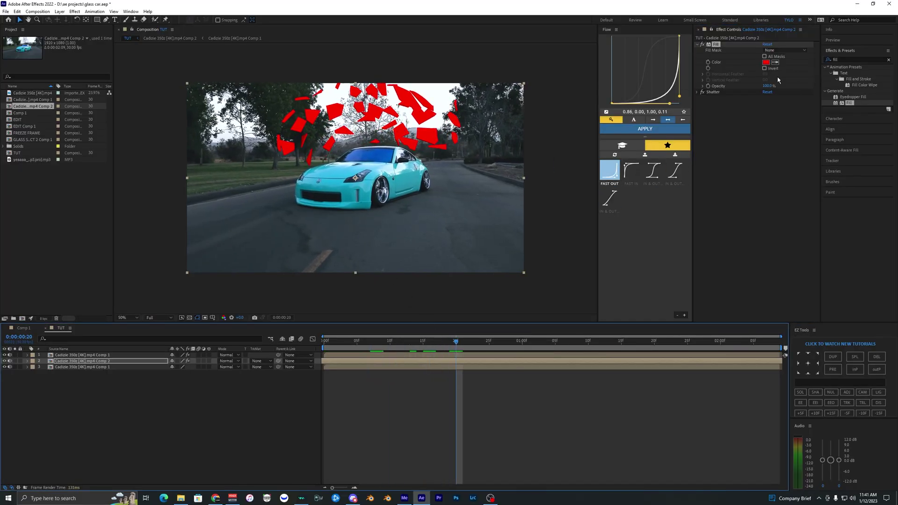
{"action": "left_click_drag", "start_coordinate": [383, 346], "coordinate": [409, 345]}
{"action": "left_click", "coordinate": [765, 62]}
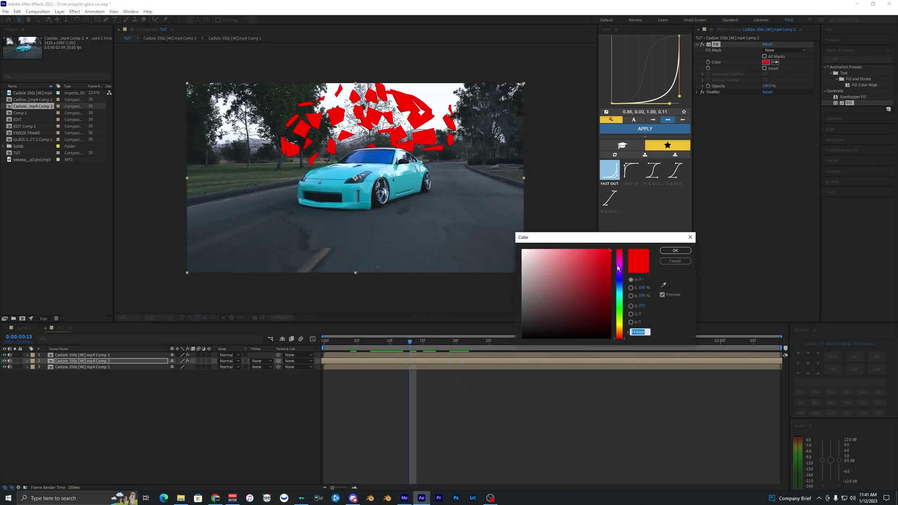
{"action": "left_click", "coordinate": [619, 295]}
{"action": "left_click_drag", "start_coordinate": [590, 251], "coordinate": [535, 240]}
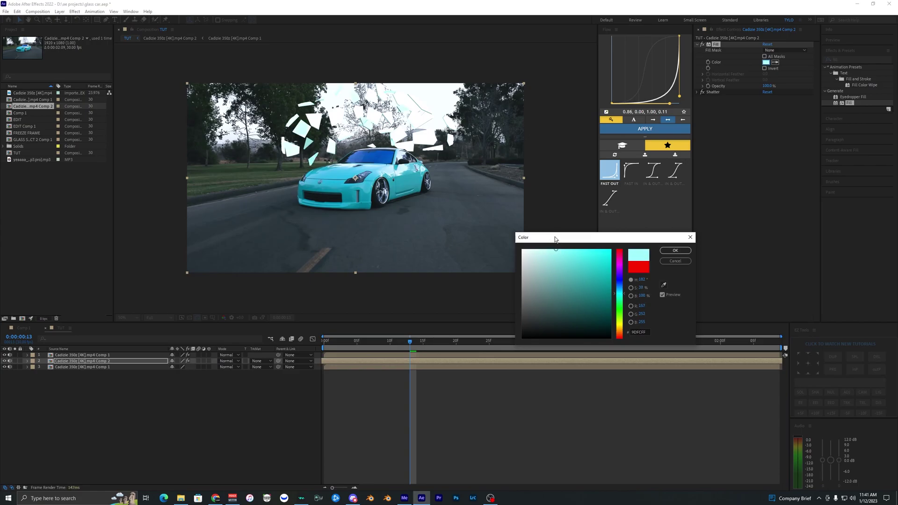
{"action": "key", "text": "Return"}
Set the Shatter light intensity to 1.00 and collapse the Shatter settings.
{"action": "scroll", "coordinate": [722, 240], "scroll_direction": "down", "scroll_amount": 1}
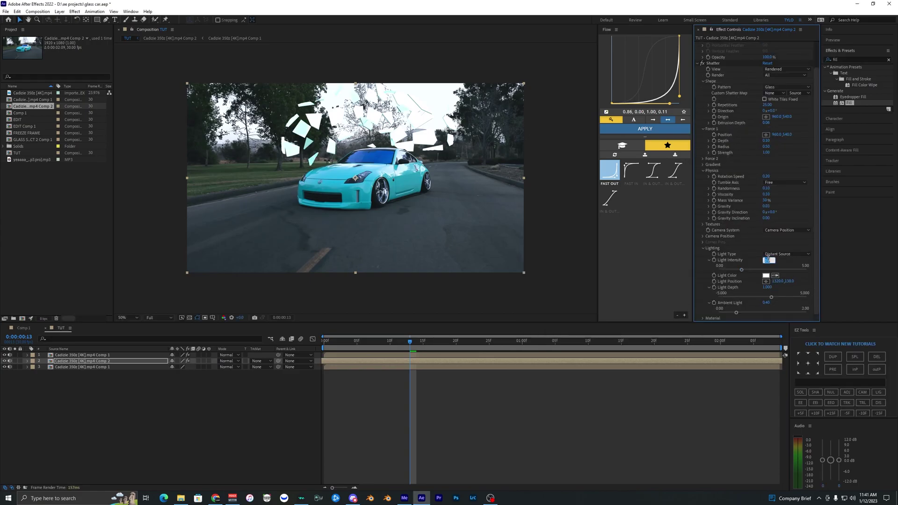
{"action": "key", "text": "Return"}
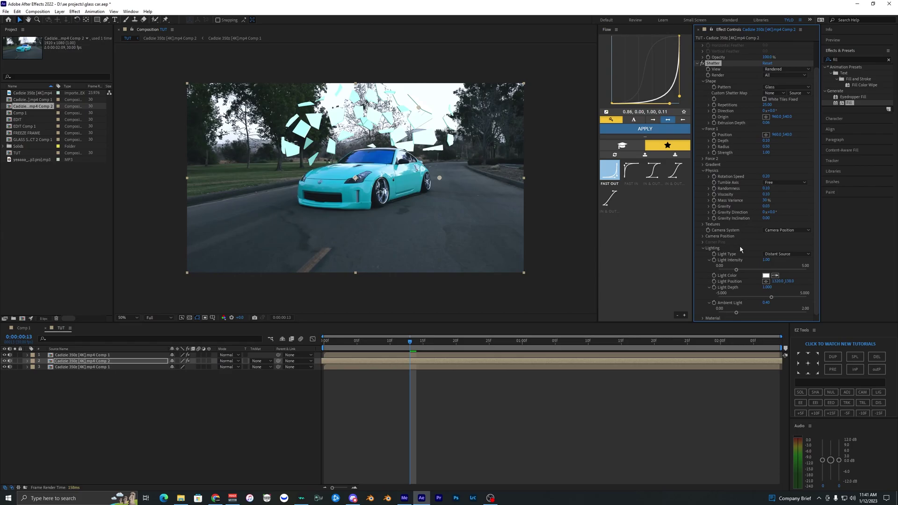
{"action": "left_click", "coordinate": [697, 64]}
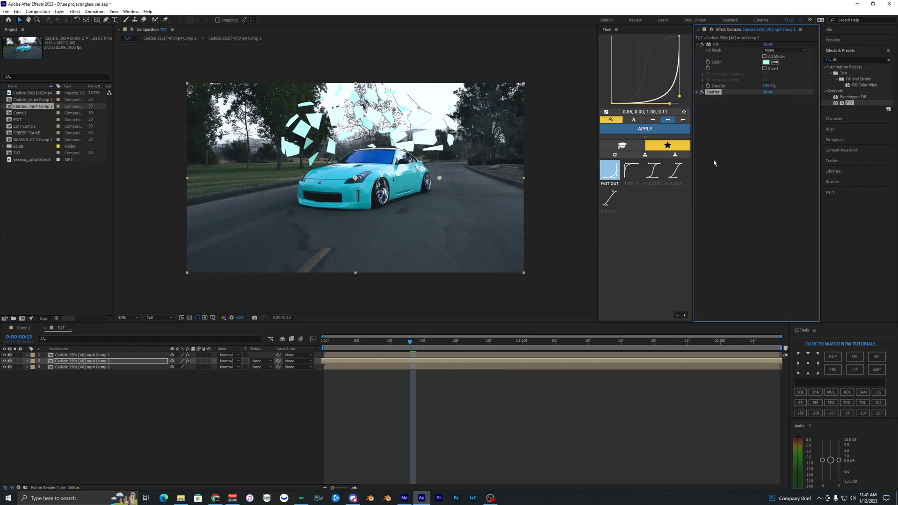
Check the Fill colour, keep it, and preview the tinted shards across the opening frames.
{"action": "left_click", "coordinate": [765, 62]}
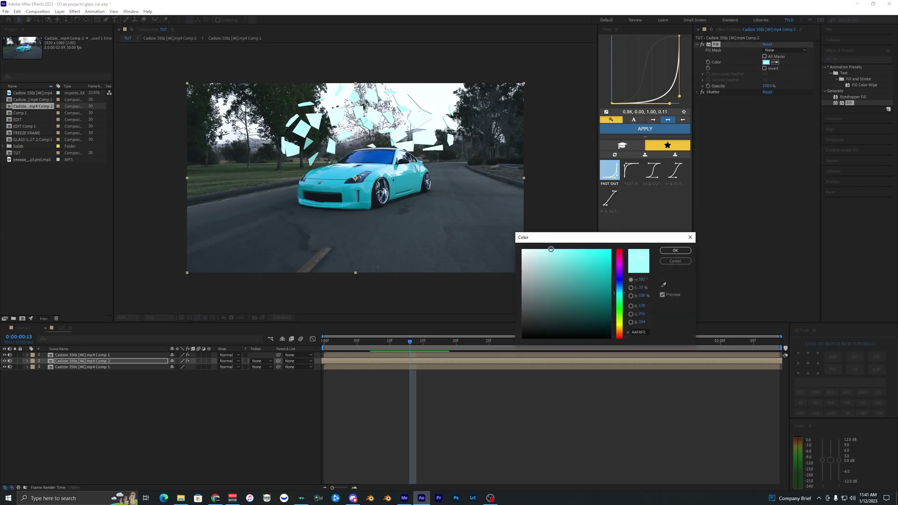
{"action": "left_click", "coordinate": [675, 250]}
{"action": "key", "text": "space"}
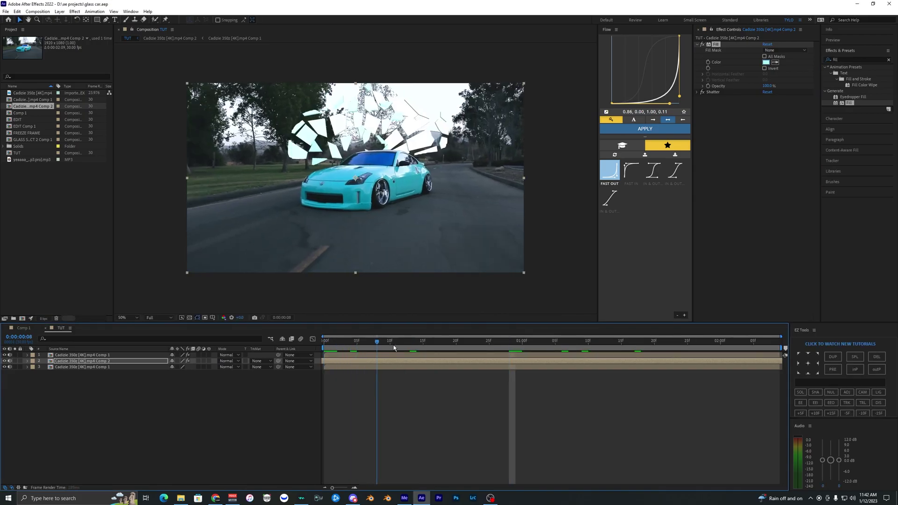
{"action": "left_click_drag", "start_coordinate": [334, 348], "coordinate": [410, 351]}
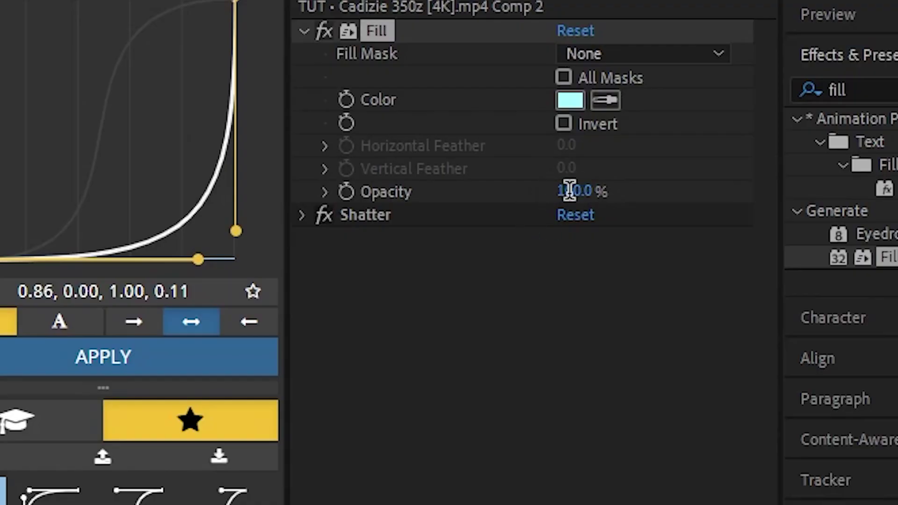
Set the Fill opacity to 80%, comparing it with a lower opacity on the shards at one second.
{"action": "left_click", "coordinate": [765, 86]}
{"action": "type", "text": "80"}
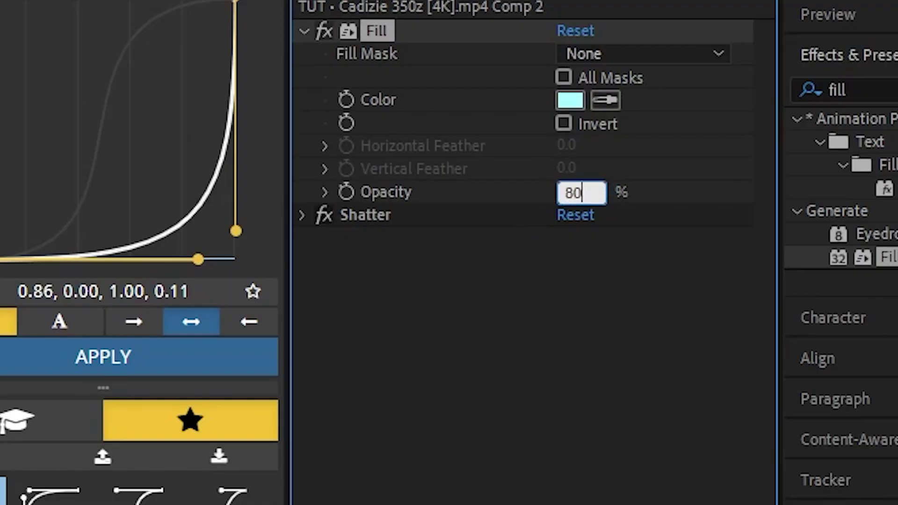
{"action": "key", "text": "Return"}
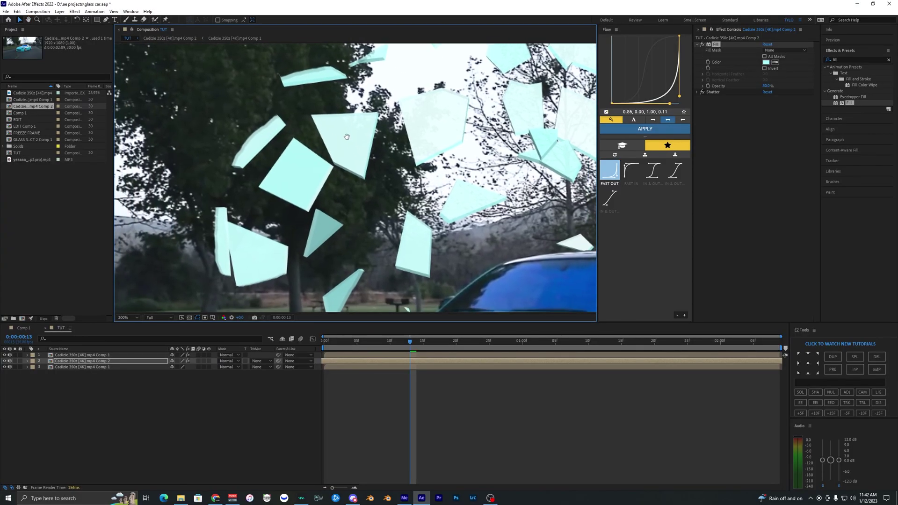
{"action": "left_click_drag", "start_coordinate": [451, 342], "coordinate": [521, 342]}
{"action": "left_click", "coordinate": [766, 85]}
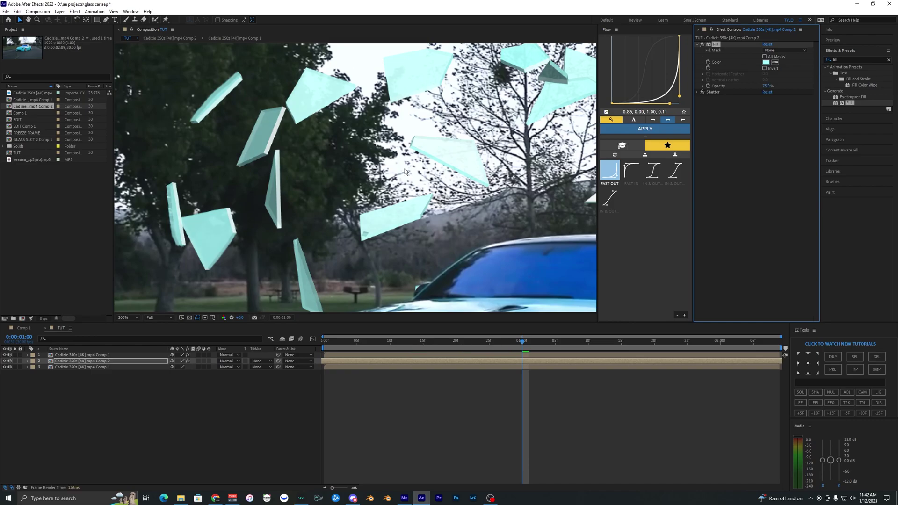
Preview the tinted shatter animation from the first frame, stop it, and return to the start.
{"action": "scroll", "coordinate": [405, 171], "scroll_direction": "down", "scroll_amount": 2}
{"action": "left_click", "coordinate": [323, 342]}
{"action": "key", "text": "space"}
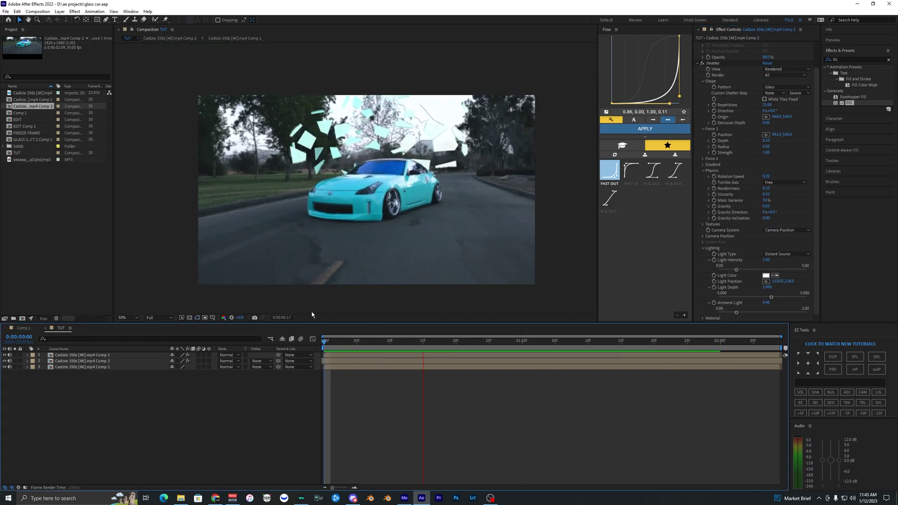
{"action": "key", "text": "space"}
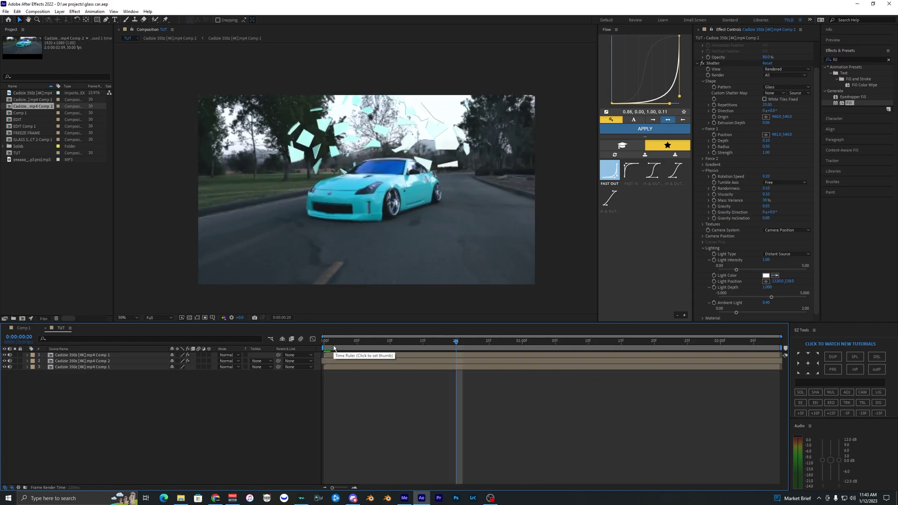
{"action": "key", "text": "Home"}
Move Shatter's Force 1 position down to a vertical value of 795 and preview the animation from the first frame.
{"action": "left_click", "coordinate": [712, 63]}
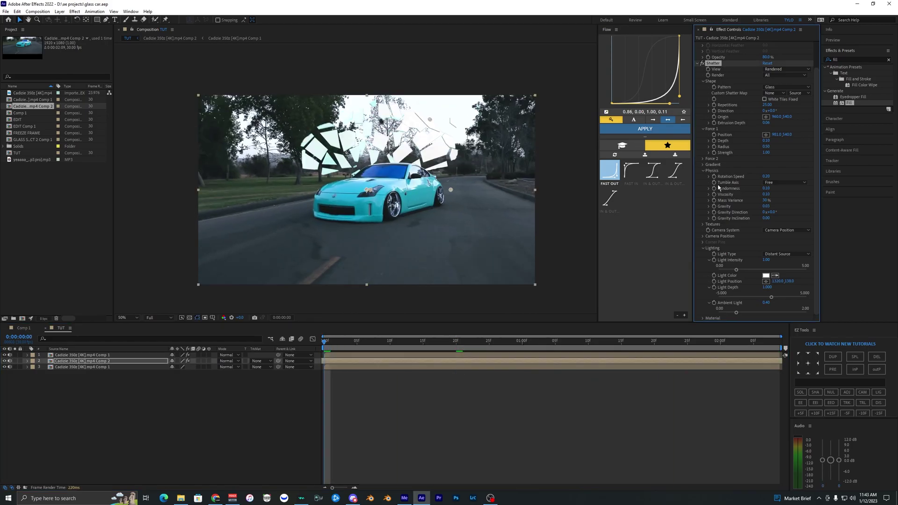
{"action": "left_click", "coordinate": [310, 391]}
{"action": "left_click", "coordinate": [338, 360]}
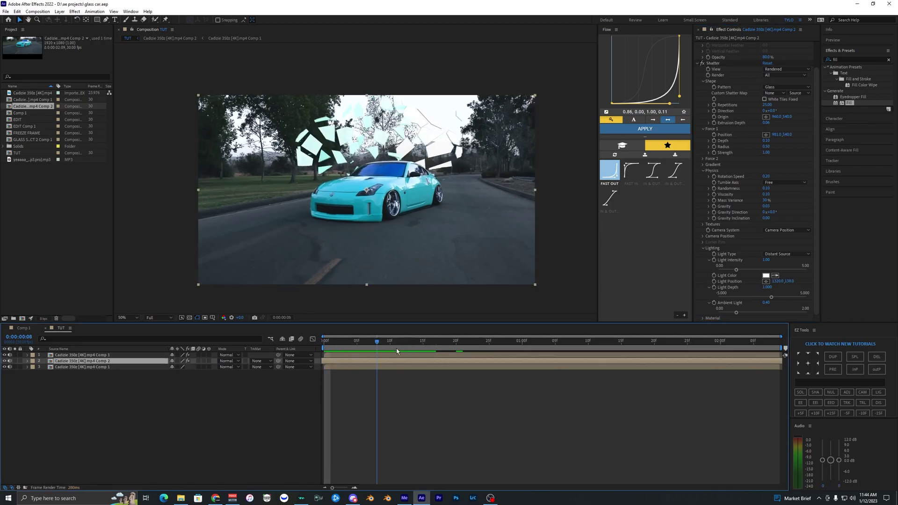
{"action": "left_click", "coordinate": [712, 129]}
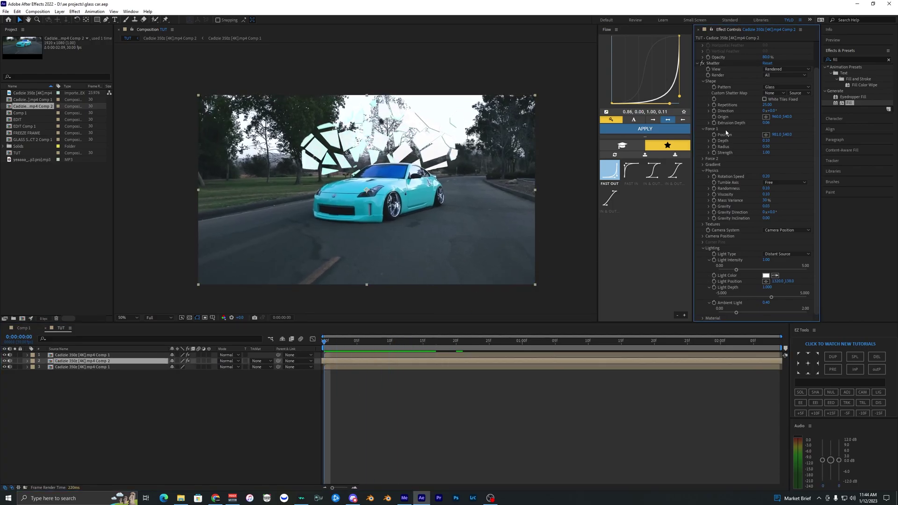
{"action": "left_click_drag", "start_coordinate": [773, 135], "coordinate": [867, 164]}
{"action": "left_click", "coordinate": [329, 345]}
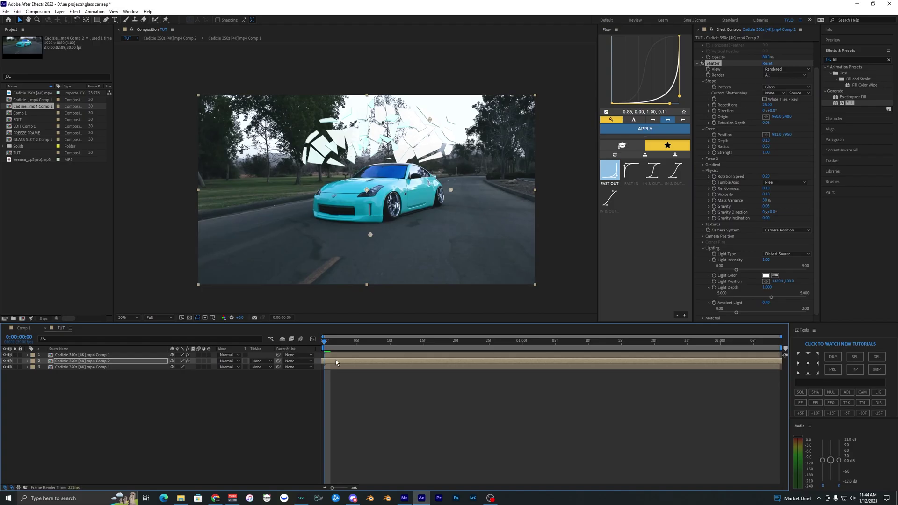
{"action": "key", "text": "space"}
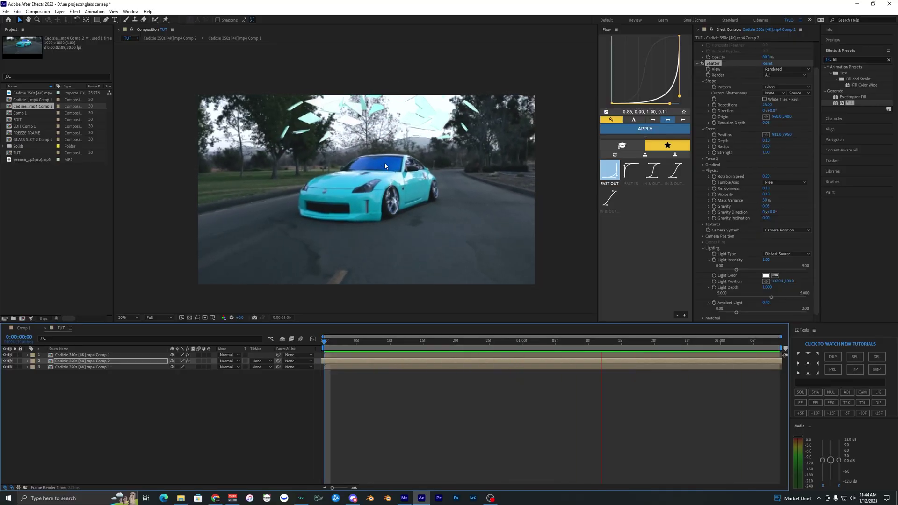
{"action": "key", "text": "space"}
Shift Force 1's horizontal position to about 759 and set Shatter's Repetitions to 30 after trying 40, checking the pieces over time.
{"action": "left_click_drag", "start_coordinate": [775, 135], "coordinate": [681, 141]}
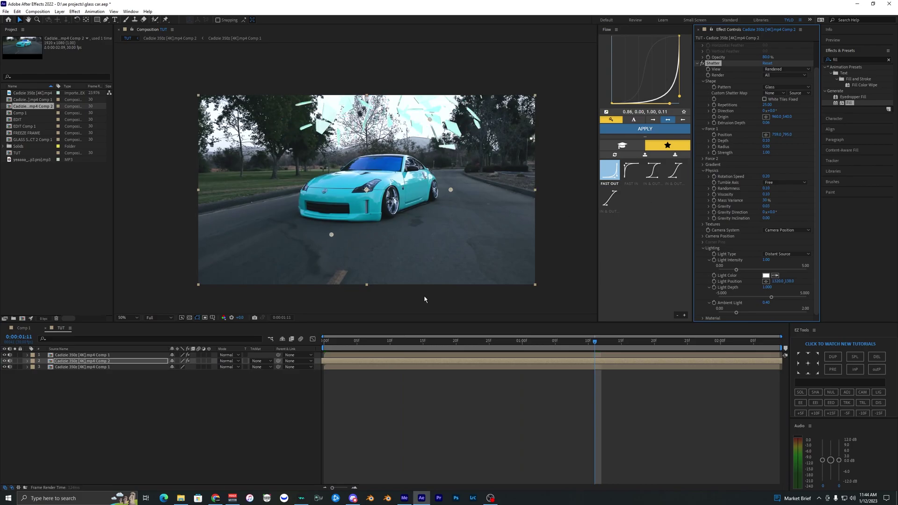
{"action": "left_click", "coordinate": [330, 343]}
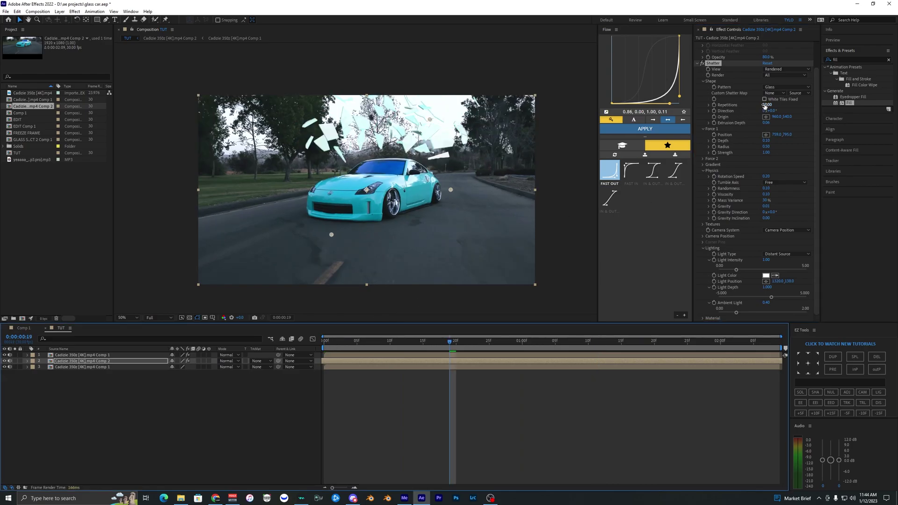
{"action": "left_click_drag", "start_coordinate": [765, 106], "coordinate": [845, 111]}
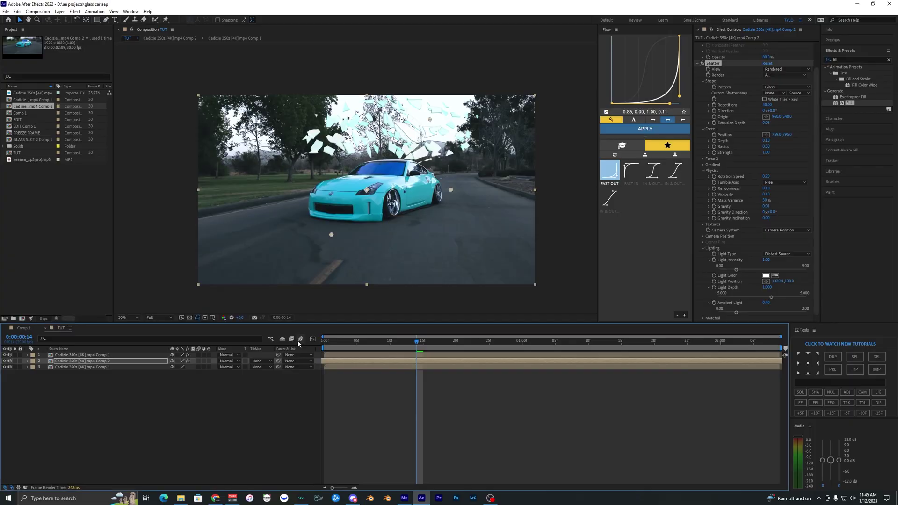
{"action": "left_click", "coordinate": [322, 337]}
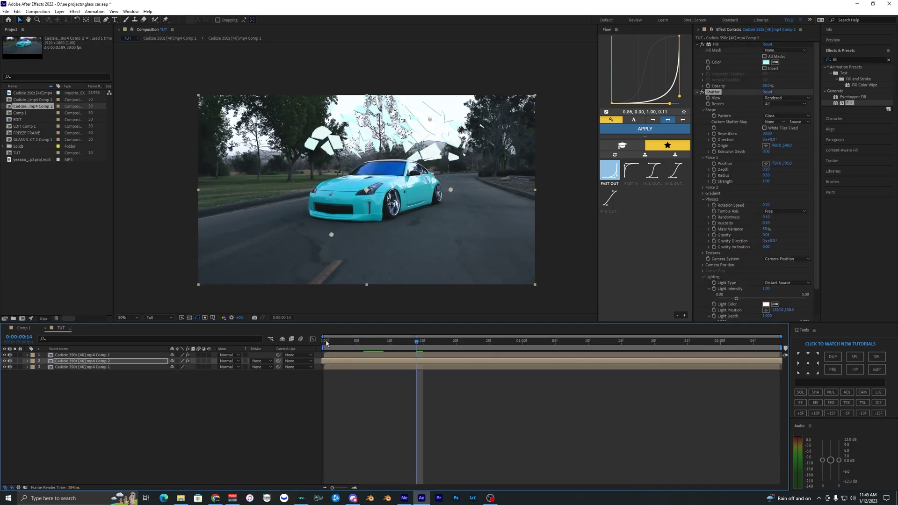
{"action": "left_click_drag", "start_coordinate": [325, 342], "coordinate": [449, 346]}
Deselect the shattered layer, collapse the Shatter settings, and review the shards frame by frame up to frame 21.
{"action": "left_click", "coordinate": [381, 386]}
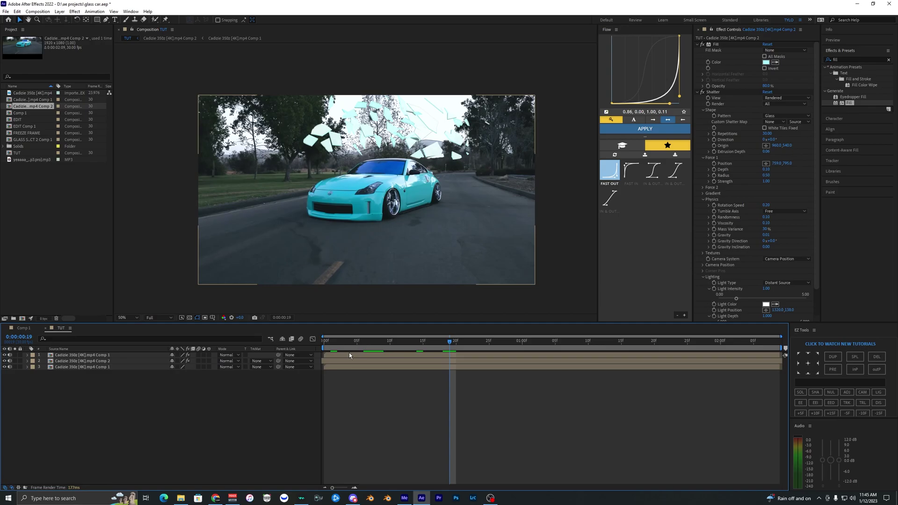
{"action": "left_click", "coordinate": [697, 93]}
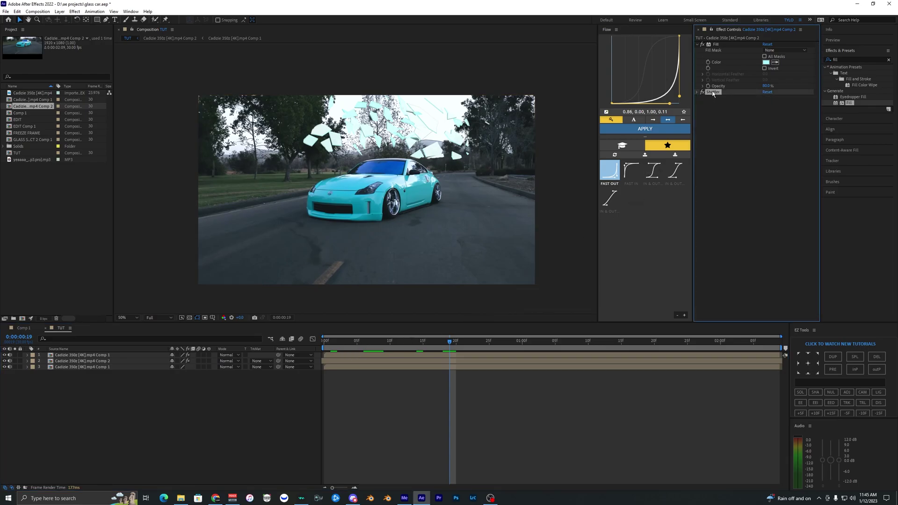
{"action": "left_click", "coordinate": [376, 394]}
{"action": "left_click_drag", "start_coordinate": [374, 342], "coordinate": [460, 343]}
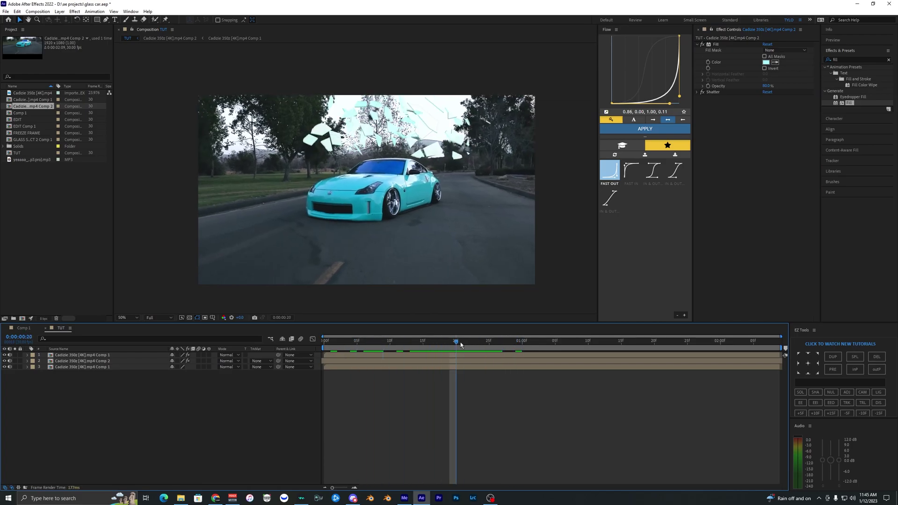
{"action": "key", "text": "Page_Down"}
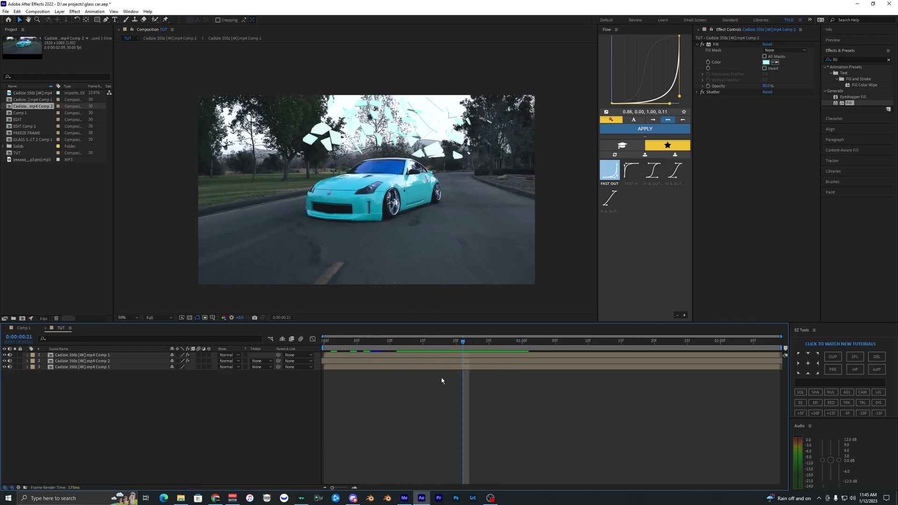